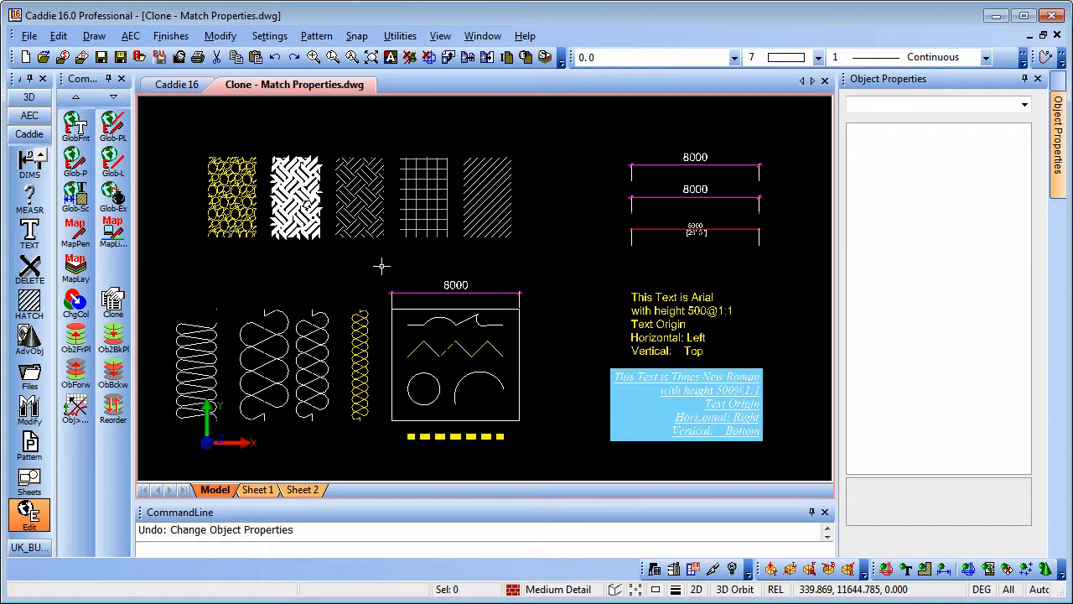
# Step: Pan and zoom to frame the rectangle with the wavy line, zigzag, circle and arc
pyautogui.moveTo(398, 258); pyautogui.dragTo(458, 273, button='middle')
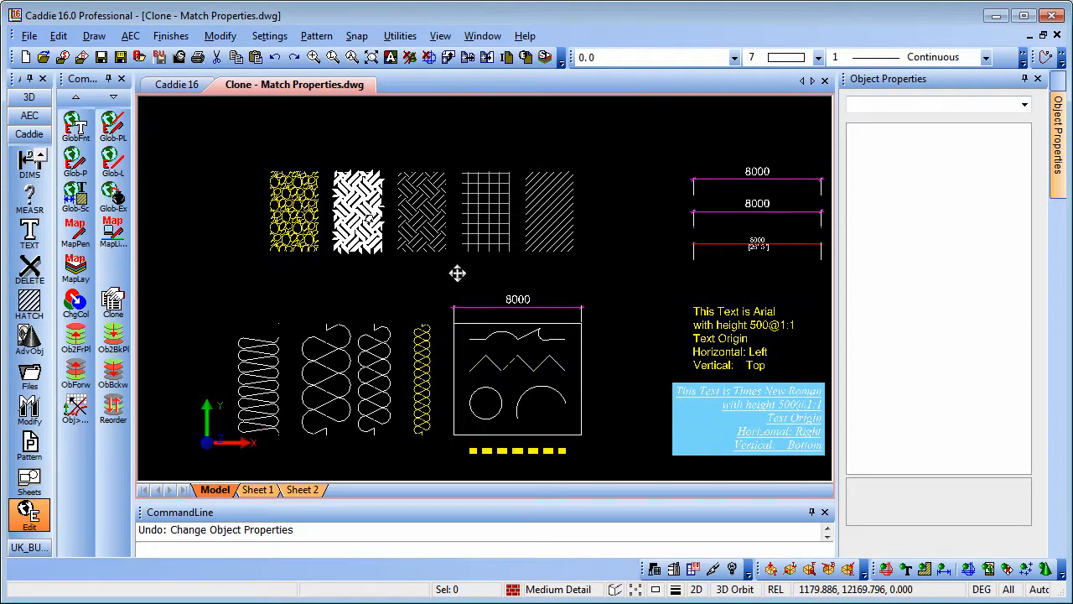
pyautogui.moveTo(433, 313); pyautogui.dragTo(423, 257, button='middle')
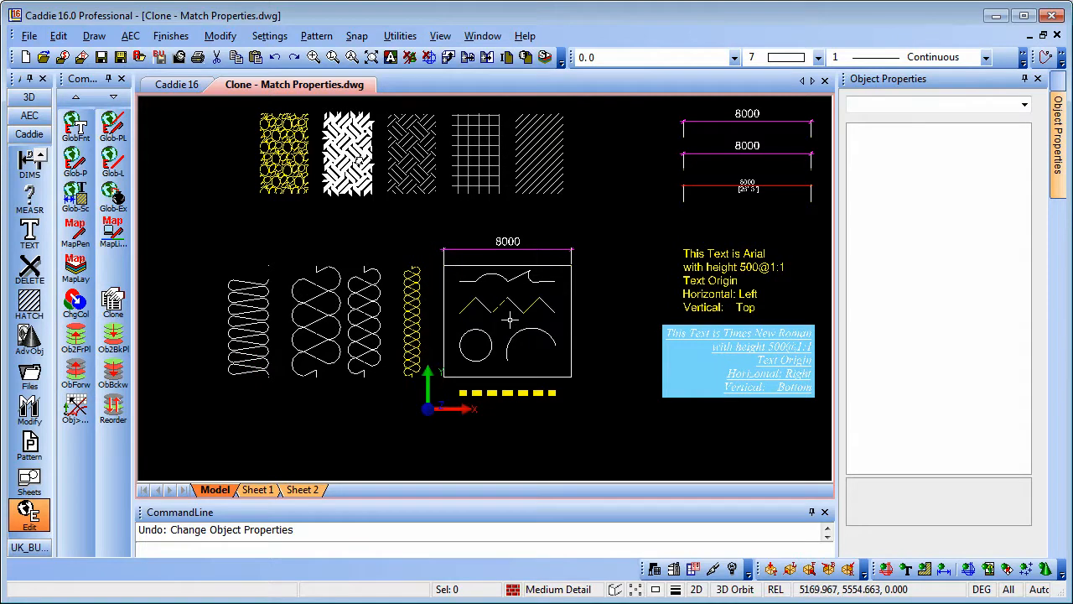
pyautogui.scroll(6, 510, 318)
pyautogui.moveTo(496, 323); pyautogui.dragTo(490, 294, button='middle')
pyautogui.scroll(-1, 485, 294)
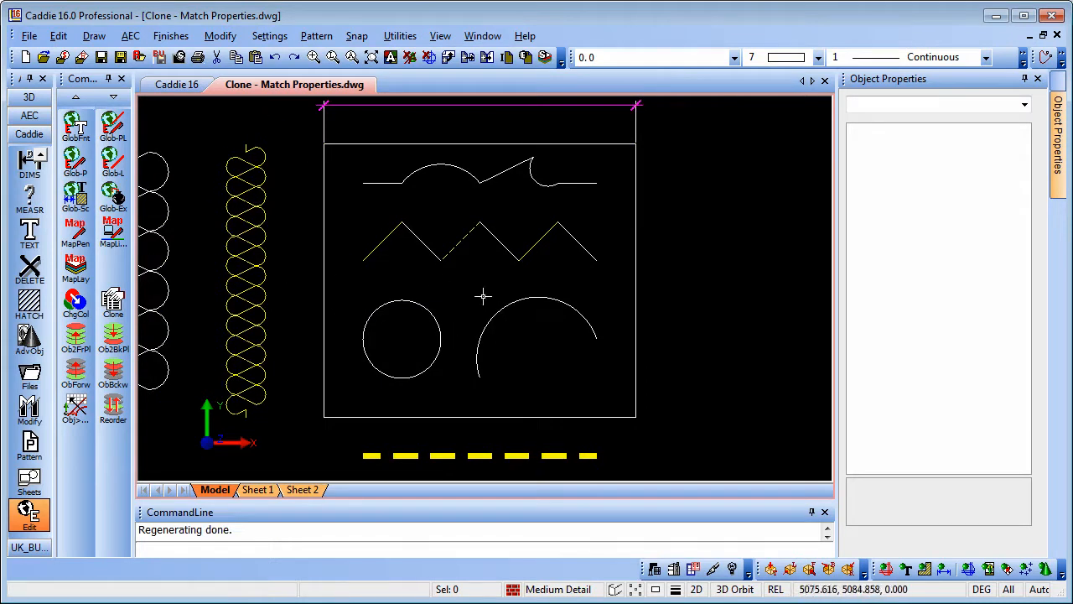
# Step: Change the dashed diagonal zigzag line's pen colour from yellow 2 to cyan 4
pyautogui.click(457, 243)
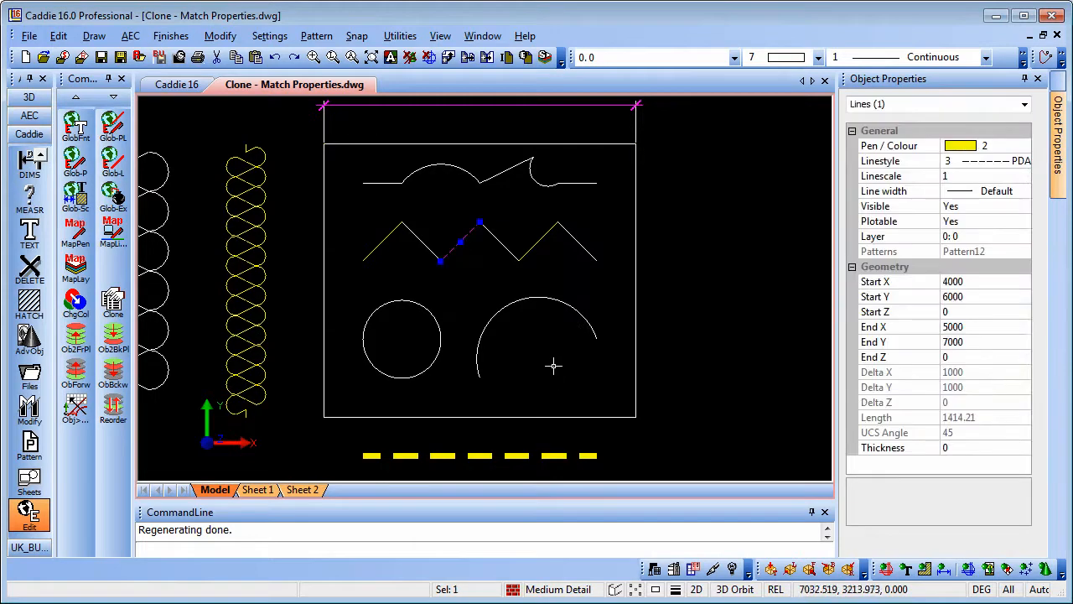
pyautogui.rightClick(679, 193)
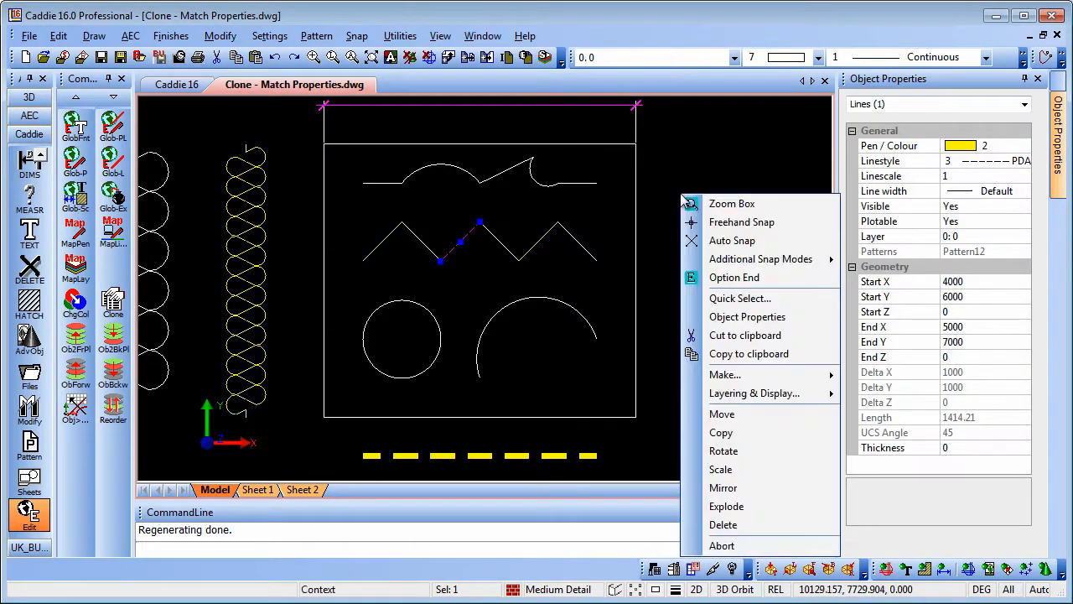
pyautogui.click(746, 318)
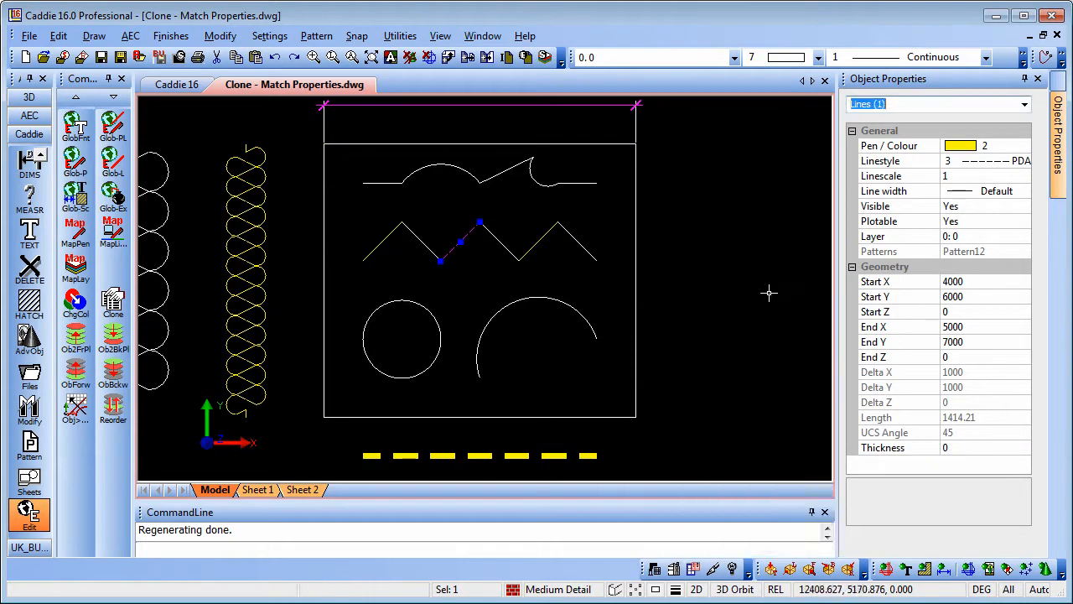
pyautogui.click(1012, 148)
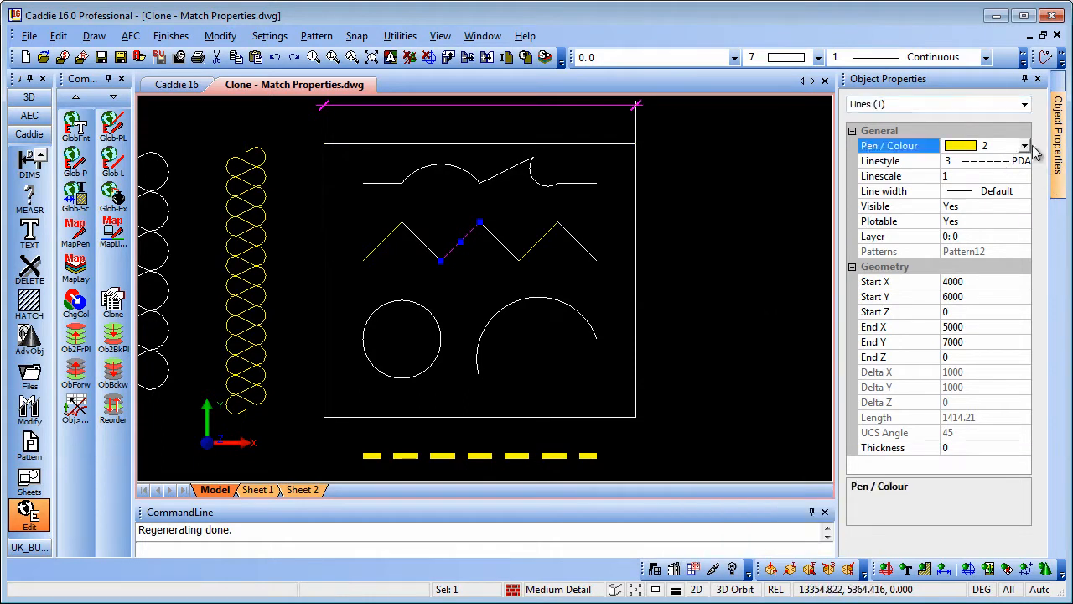
pyautogui.click(1025, 148)
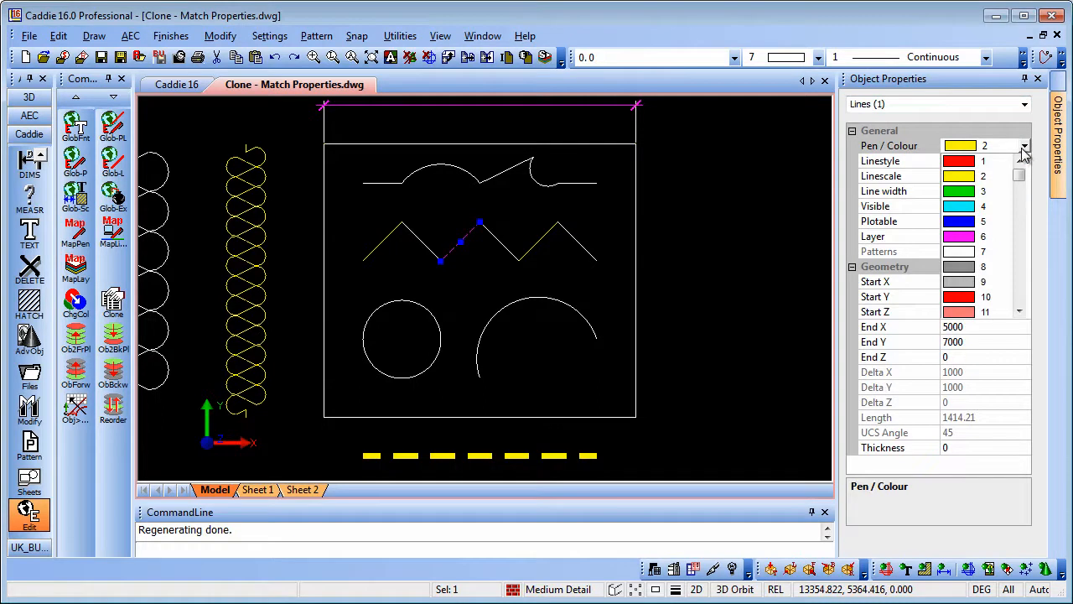
pyautogui.click(958, 211)
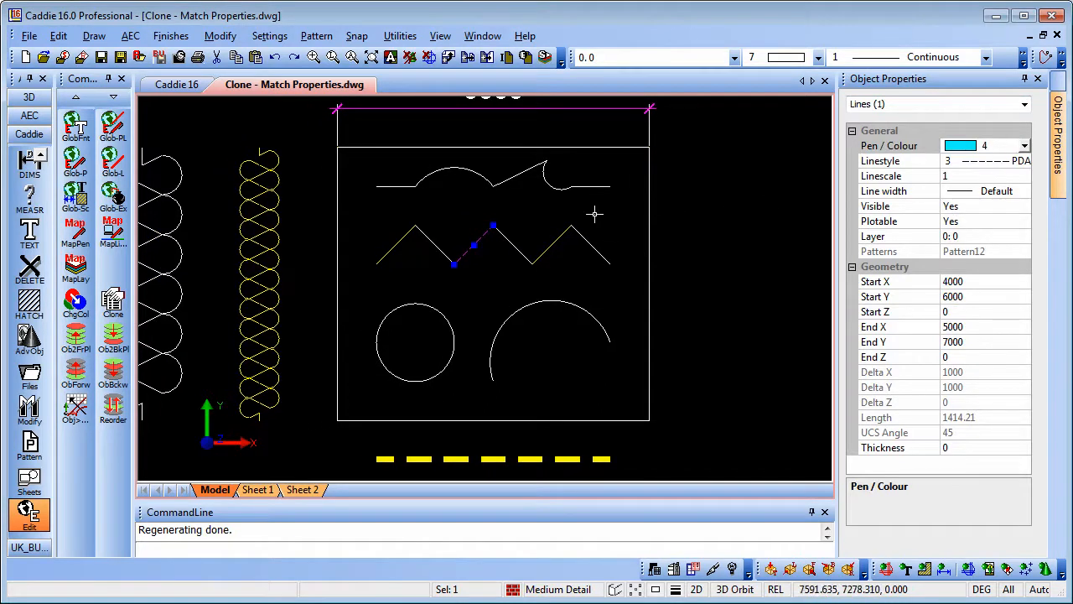
pyautogui.press('Escape')
pyautogui.moveTo(694, 267); pyautogui.dragTo(704, 271, button='middle')
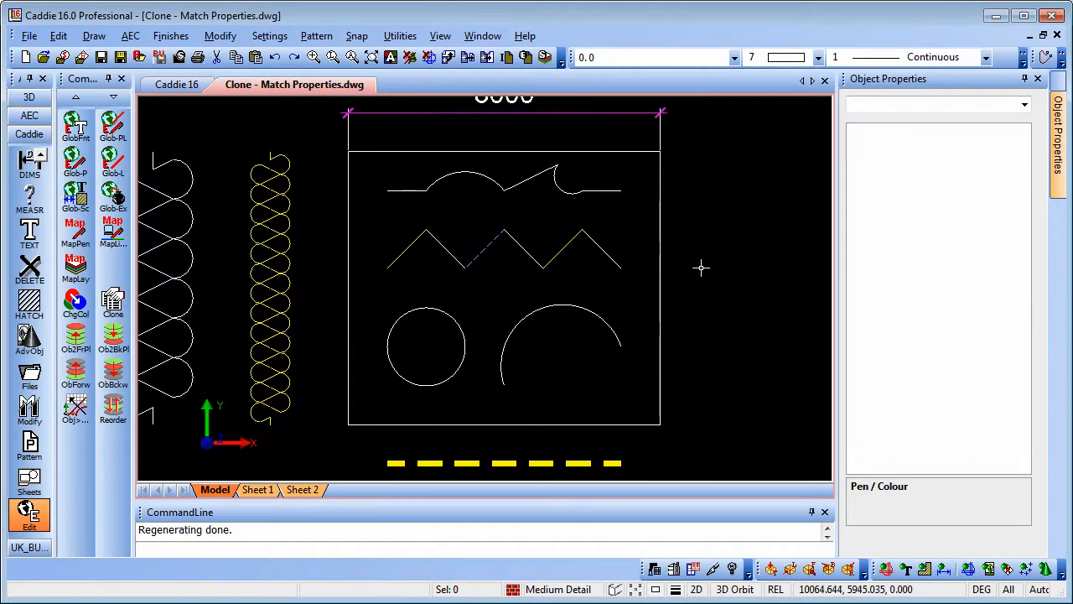
# Step: Inspect the diagonal line's colour and the yellow insulation coil's line properties
pyautogui.click(478, 256)
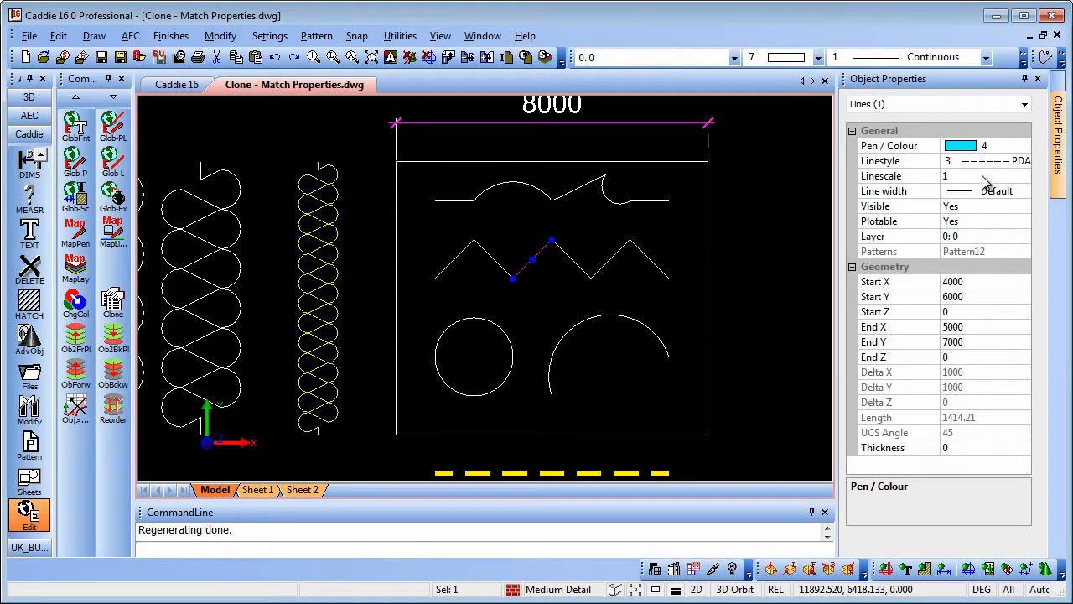
pyautogui.moveTo(652, 266)
pyautogui.mouseDown(button='middle')
pyautogui.moveTo(656, 244)
pyautogui.moveTo(668, 243)
pyautogui.mouseUp(button='middle')
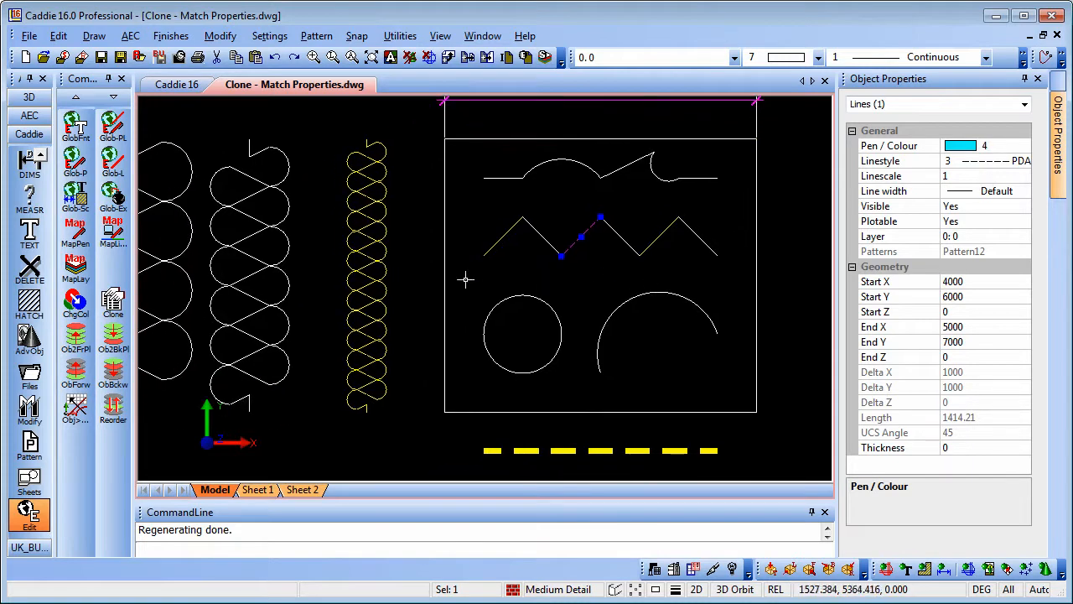
pyautogui.moveTo(467, 283); pyautogui.dragTo(505, 279, button='middle')
pyautogui.press('Escape')
pyautogui.click(403, 243)
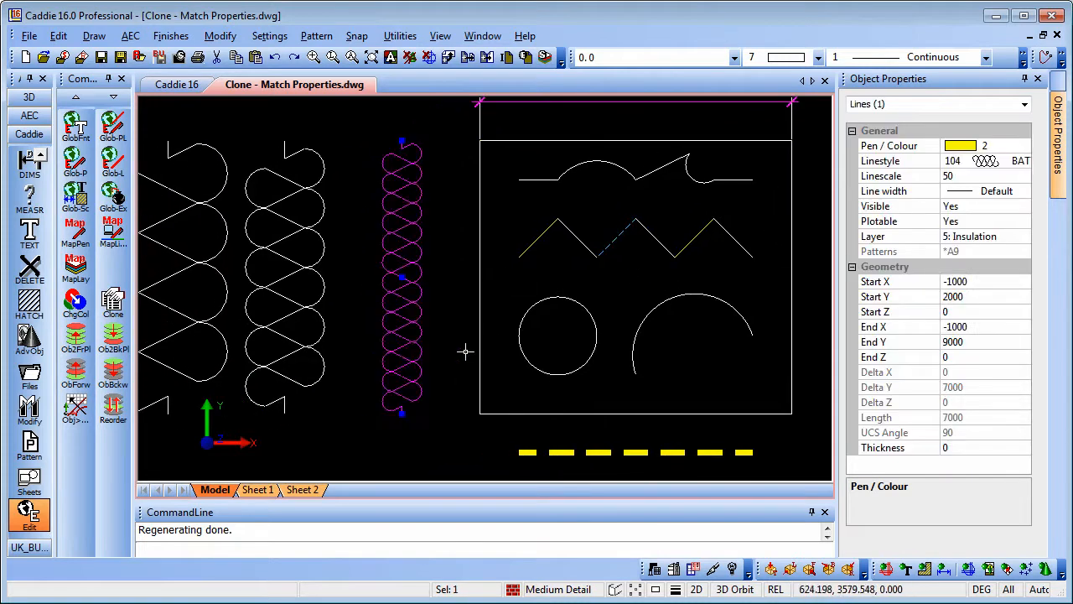
pyautogui.moveTo(422, 275); pyautogui.dragTo(556, 302, button='middle')
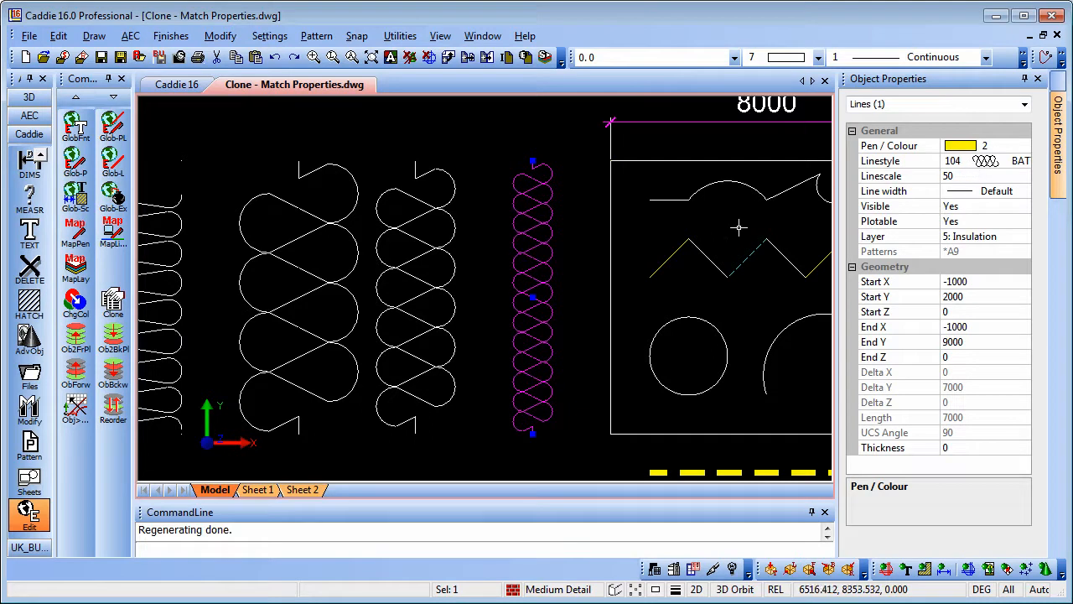
pyautogui.moveTo(697, 240); pyautogui.dragTo(687, 243, button='middle')
pyautogui.press('Escape')
# Step: Compare the middle white coil's linescale against the yellow coil, then zoom back out
pyautogui.click(420, 269)
pyautogui.click(974, 178)
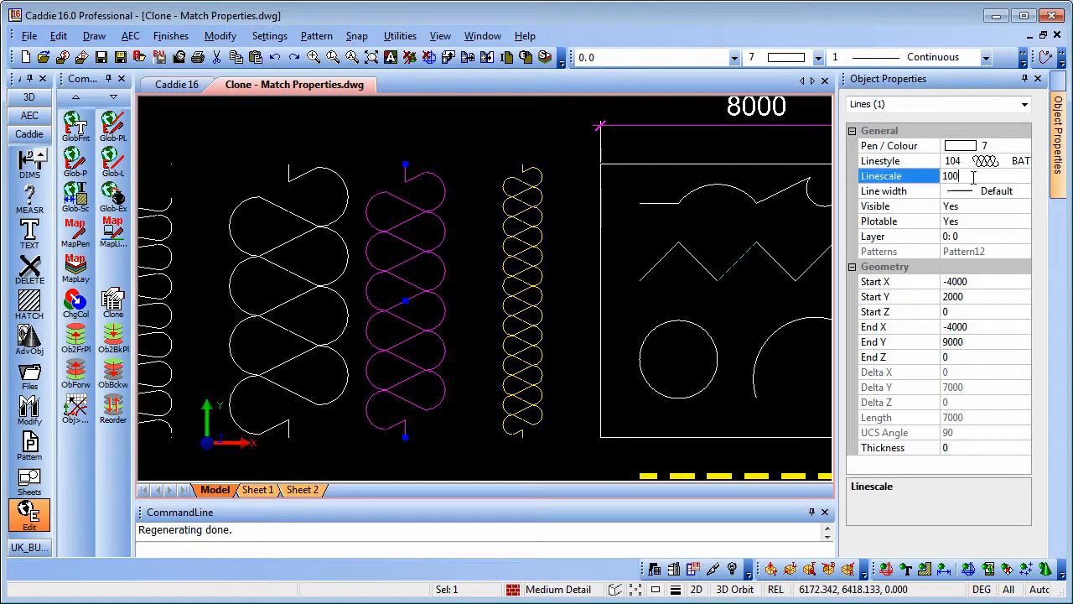
pyautogui.click(523, 250)
pyautogui.press('Escape')
pyautogui.click(518, 249)
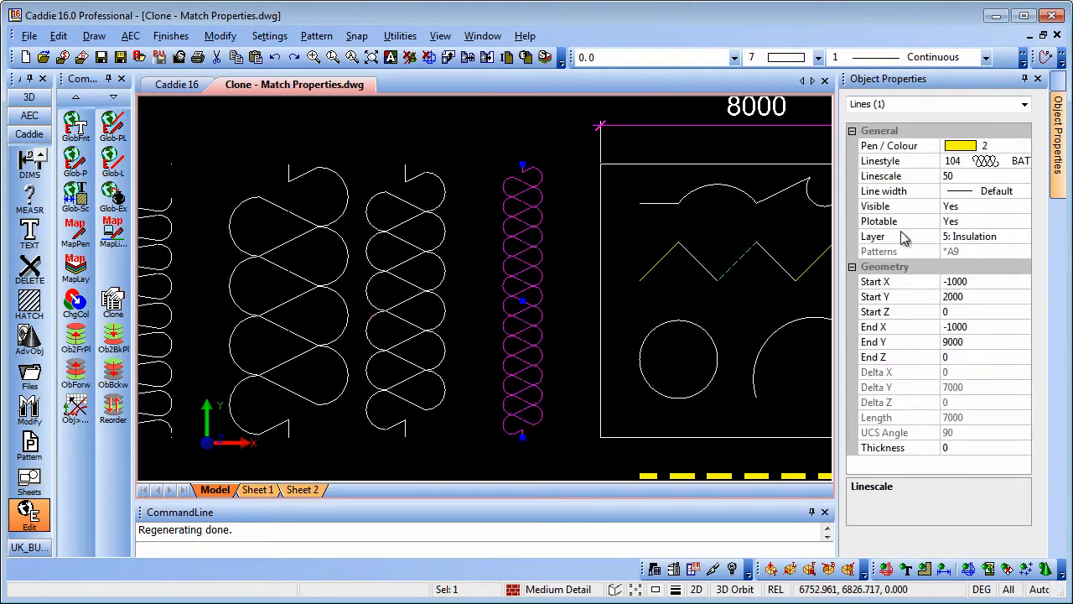
pyautogui.moveTo(575, 297); pyautogui.dragTo(596, 298, button='middle')
pyautogui.press('Escape')
pyautogui.scroll(-3, 596, 315)
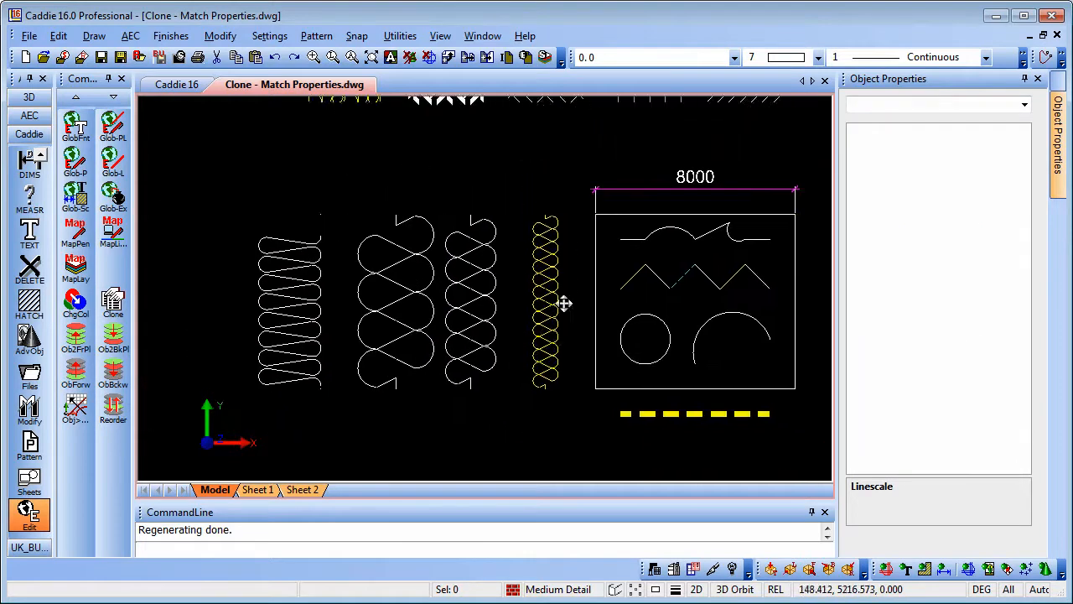
pyautogui.scroll(5, 32, 199)
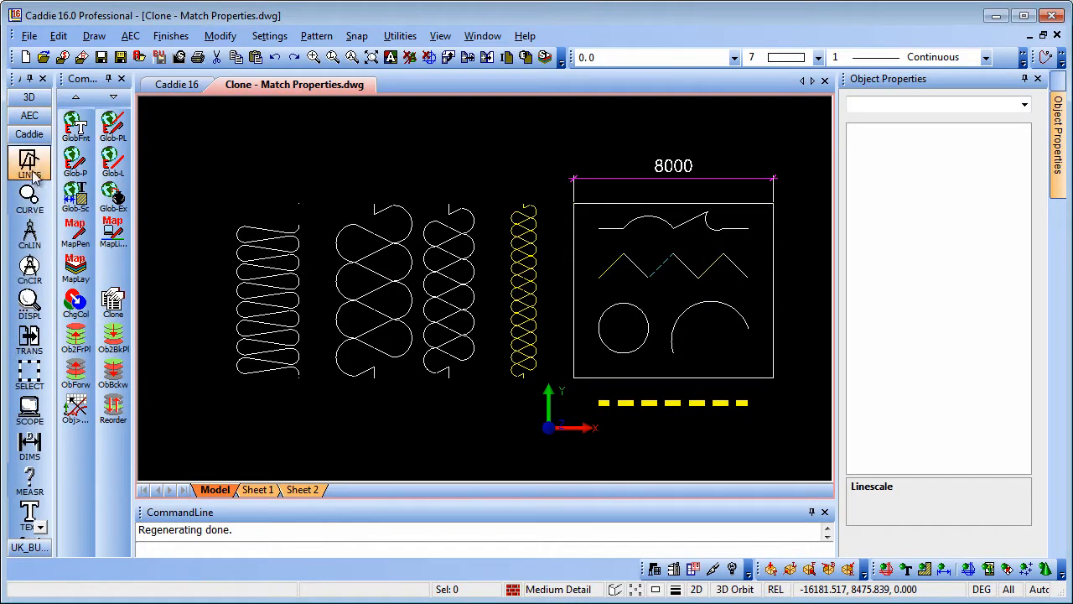
# Step: Pick up the yellow batting coil's line properties as the current settings
pyautogui.click(31, 168)
pyautogui.click(74, 439)
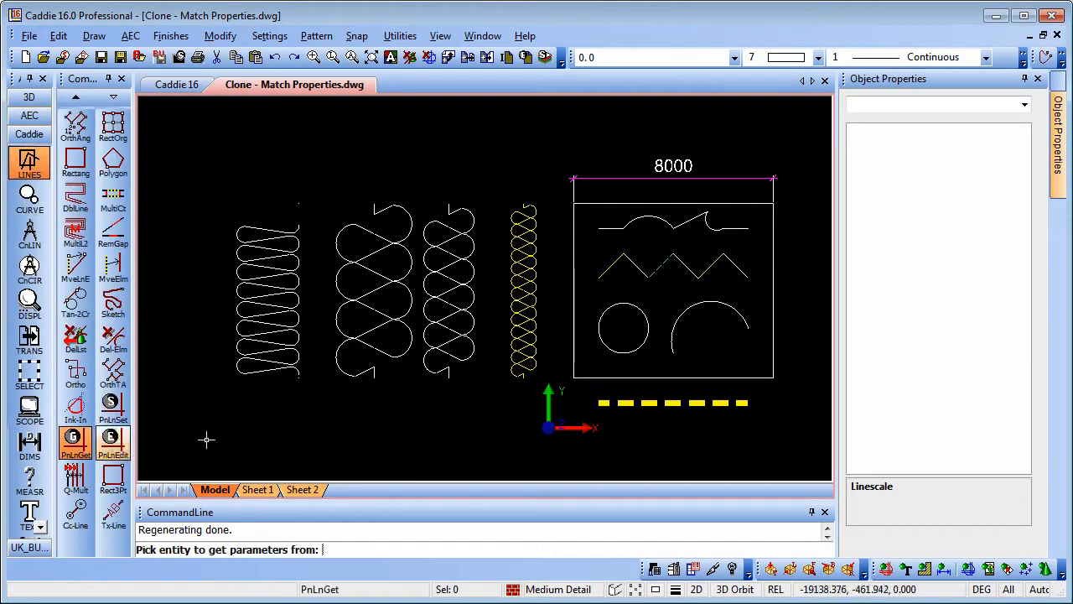
pyautogui.click(529, 310)
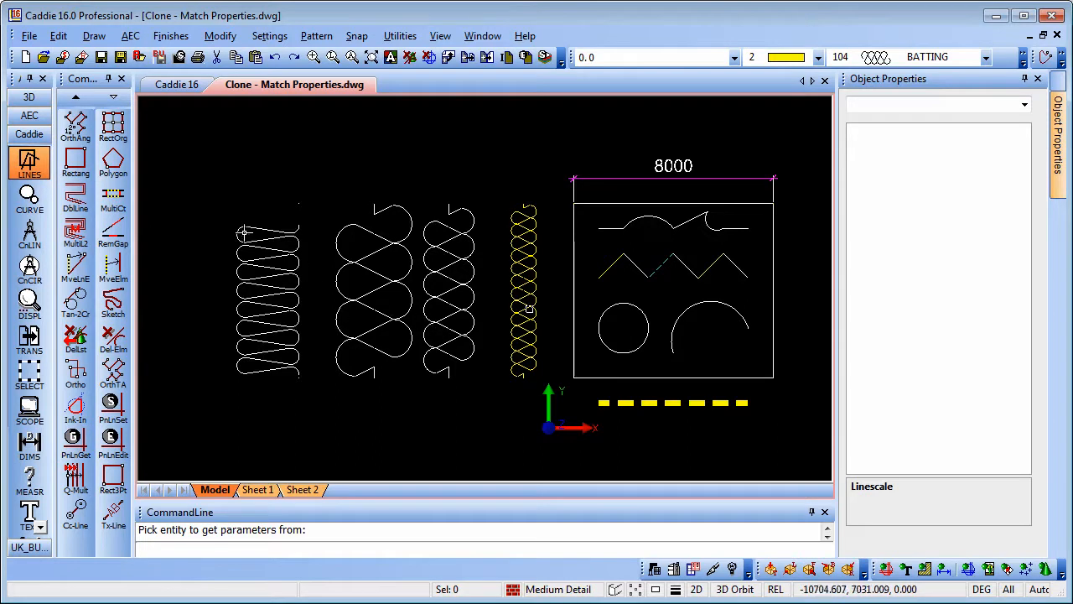
pyautogui.scroll(4, 77, 168)
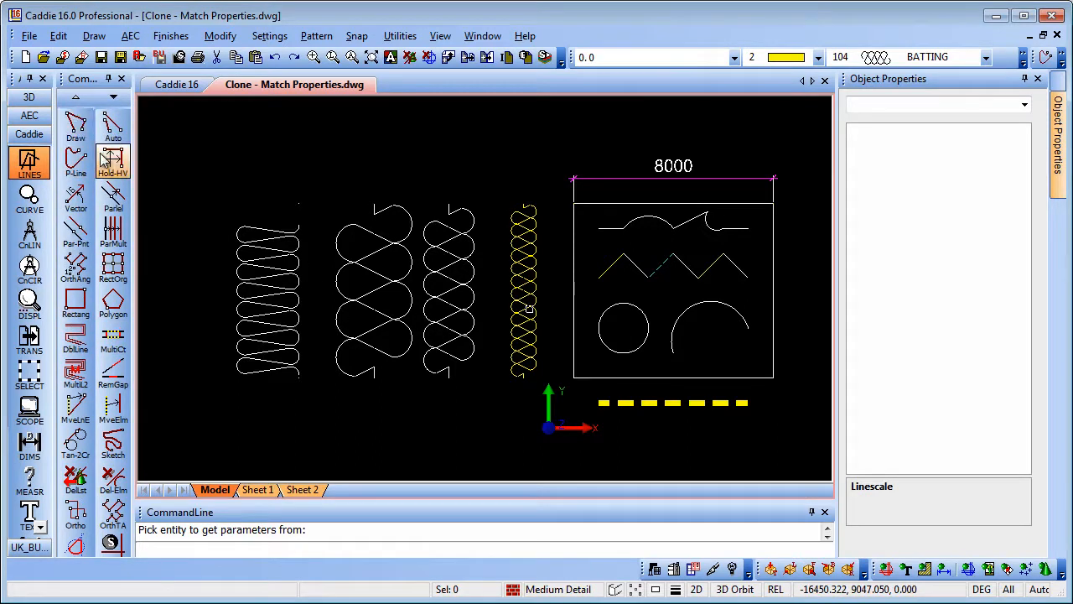
# Step: Draw a horizontal batting line below the coils and zoom in on its pattern
pyautogui.click(112, 125)
pyautogui.click(313, 424)
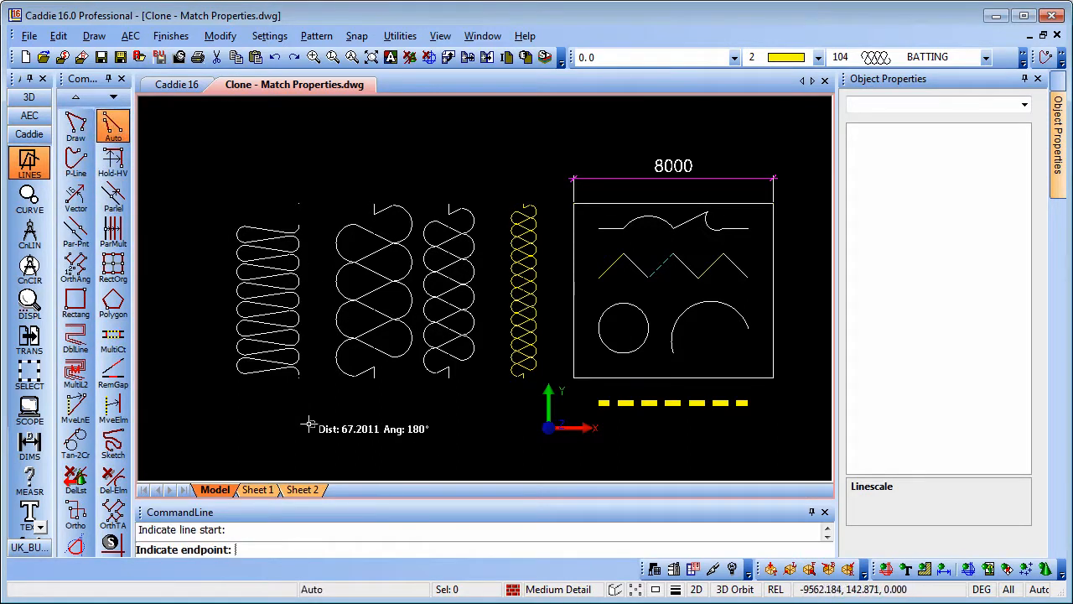
pyautogui.click(481, 424)
pyautogui.press('Escape')
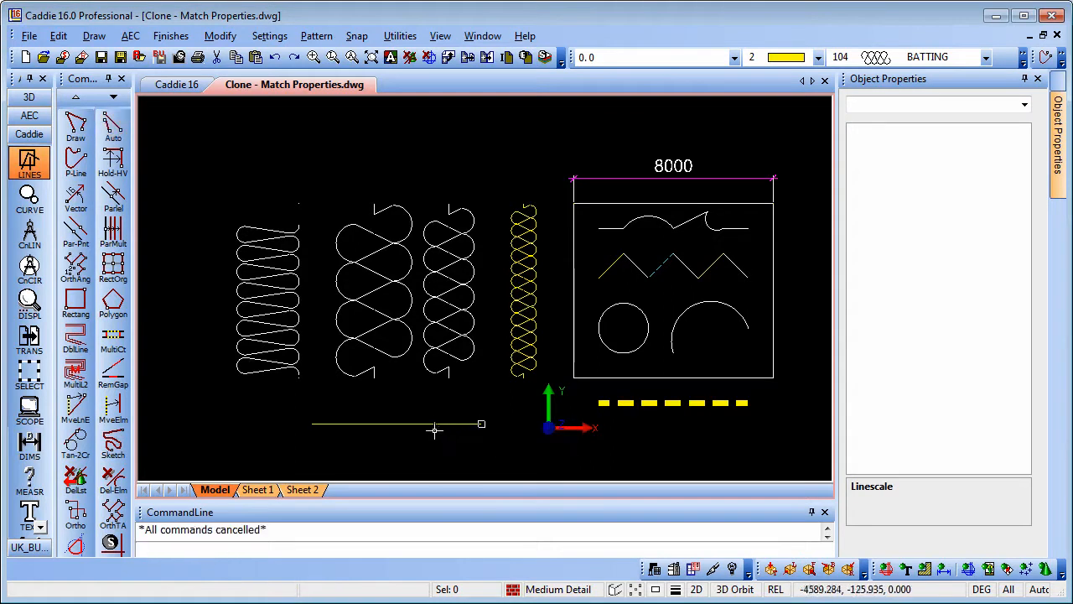
pyautogui.scroll(2, 410, 431)
pyautogui.scroll(4, 426, 383)
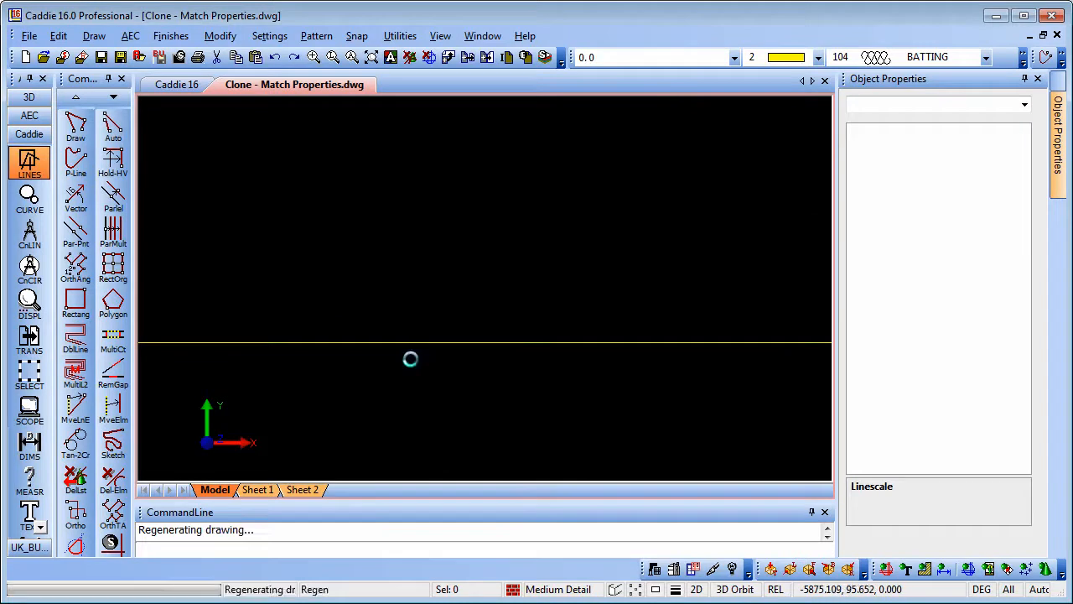
pyautogui.scroll(3, 424, 350)
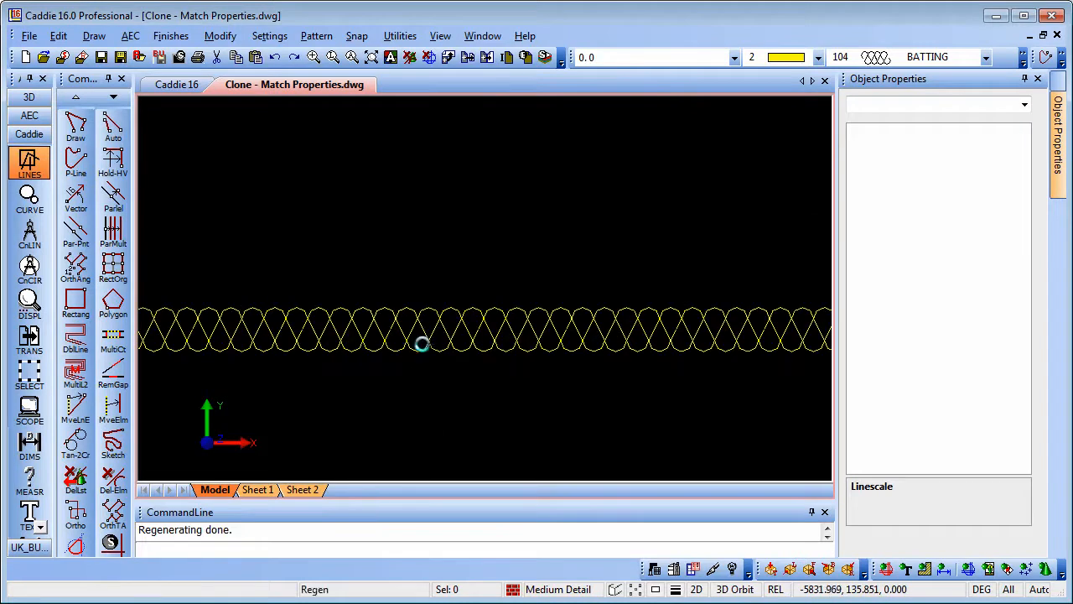
pyautogui.scroll(1, 426, 336)
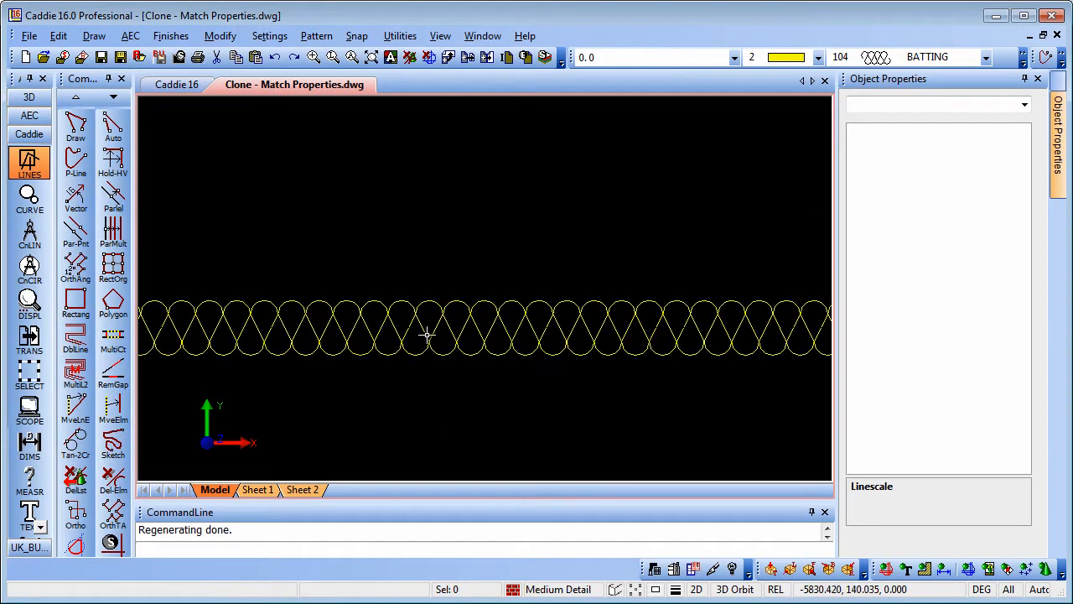
# Step: Set the new batting line's linescale to 50
pyautogui.click(425, 330)
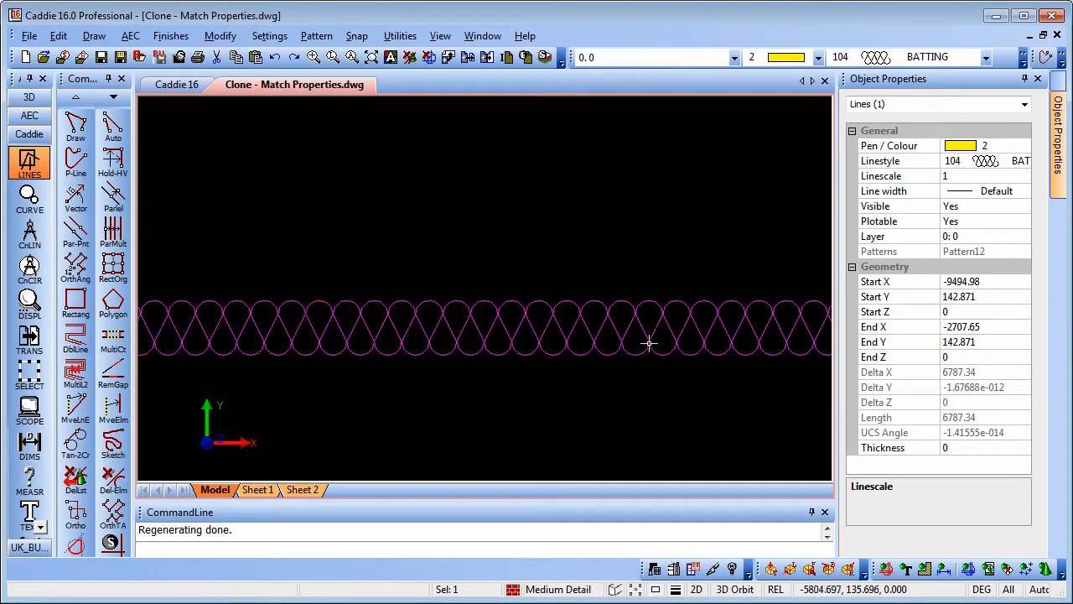
pyautogui.click(945, 175)
pyautogui.press('Return')
pyautogui.click(938, 176)
pyautogui.write('50')
pyautogui.moveTo(627, 304); pyautogui.dragTo(635, 335, button='middle')
# Step: Deselect the batting line and zoom out to reveal the shapes on the right
pyautogui.scroll(-6, 635, 304)
pyautogui.scroll(-3, 634, 286)
pyautogui.moveTo(634, 283); pyautogui.dragTo(596, 289, button='middle')
pyautogui.press('Escape')
pyautogui.moveTo(669, 304); pyautogui.dragTo(642, 305, button='middle')
pyautogui.moveTo(705, 236)
pyautogui.mouseDown(button='middle')
pyautogui.moveTo(642, 292)
pyautogui.moveTo(584, 314)
pyautogui.mouseUp(button='middle')
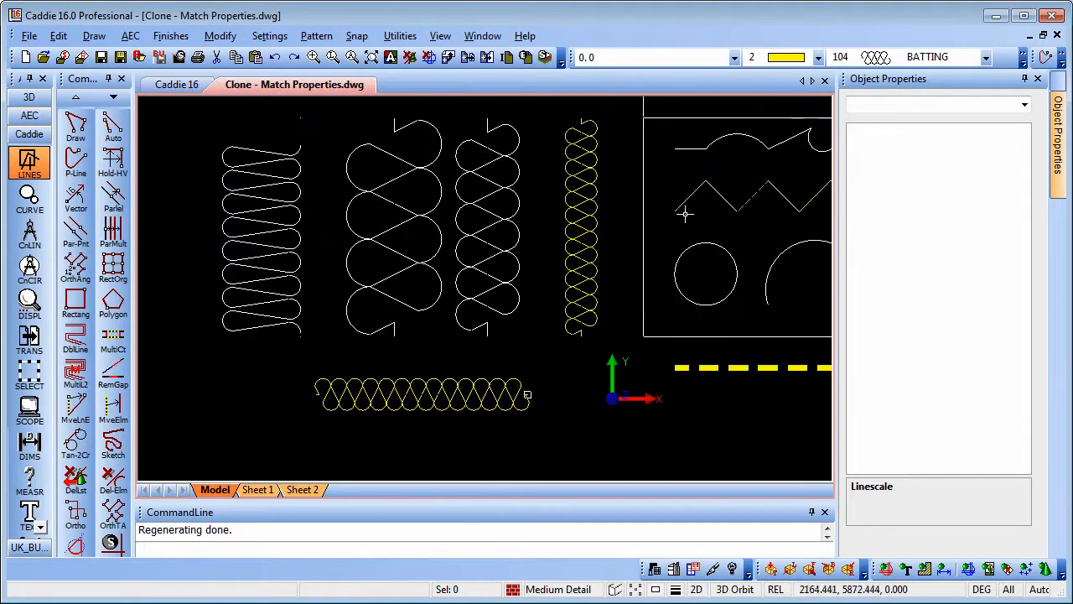
pyautogui.moveTo(651, 236); pyautogui.dragTo(634, 237, button='middle')
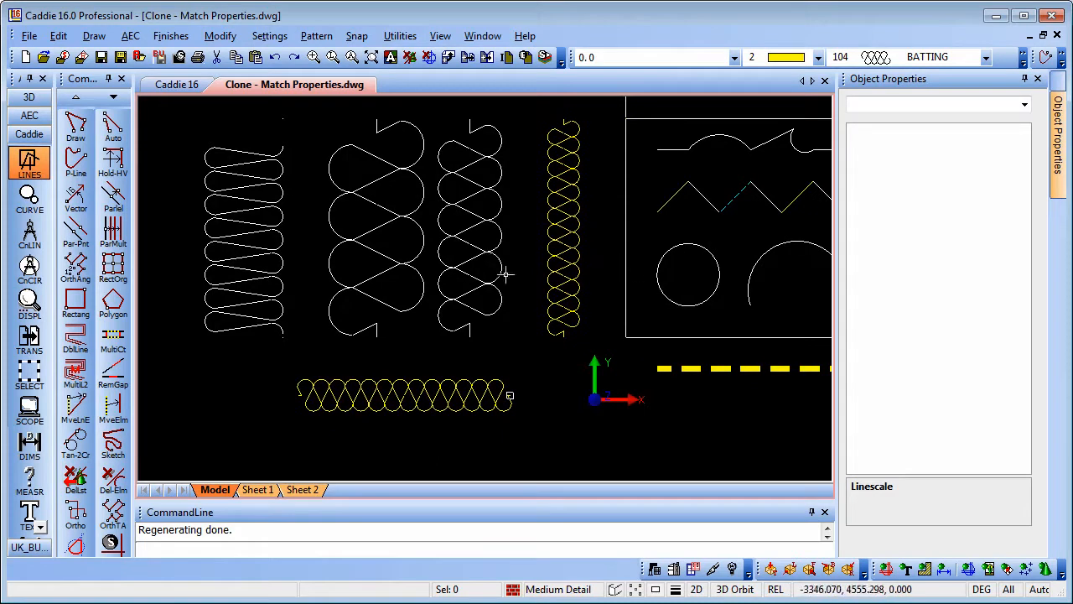
pyautogui.scroll(-5, 38, 322)
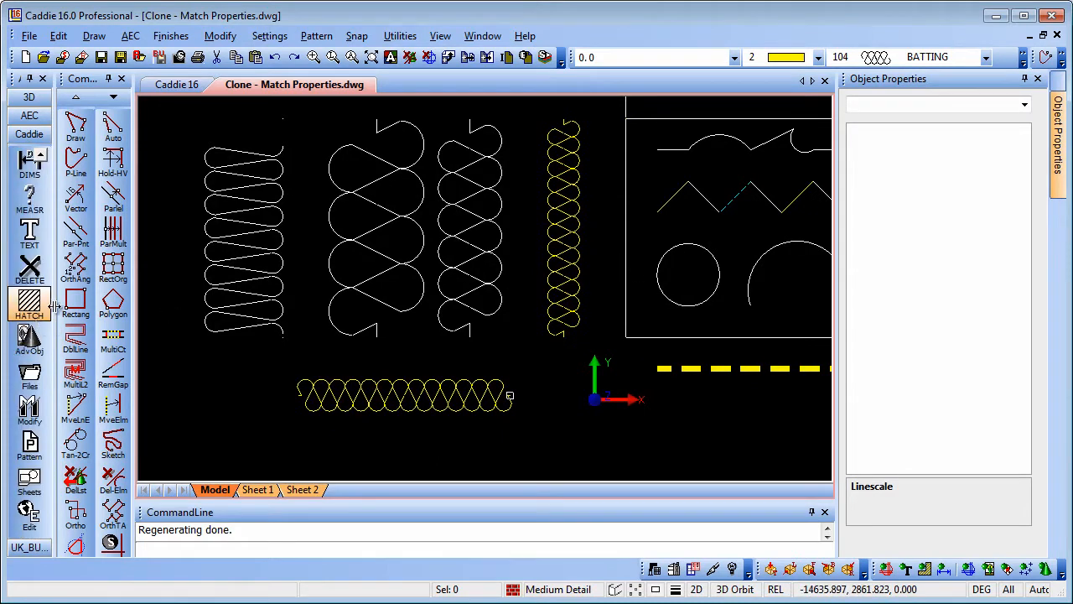
# Step: Clone the tight yellow spring's properties, accepting the Global Clone dialog
pyautogui.click(28, 513)
pyautogui.click(110, 304)
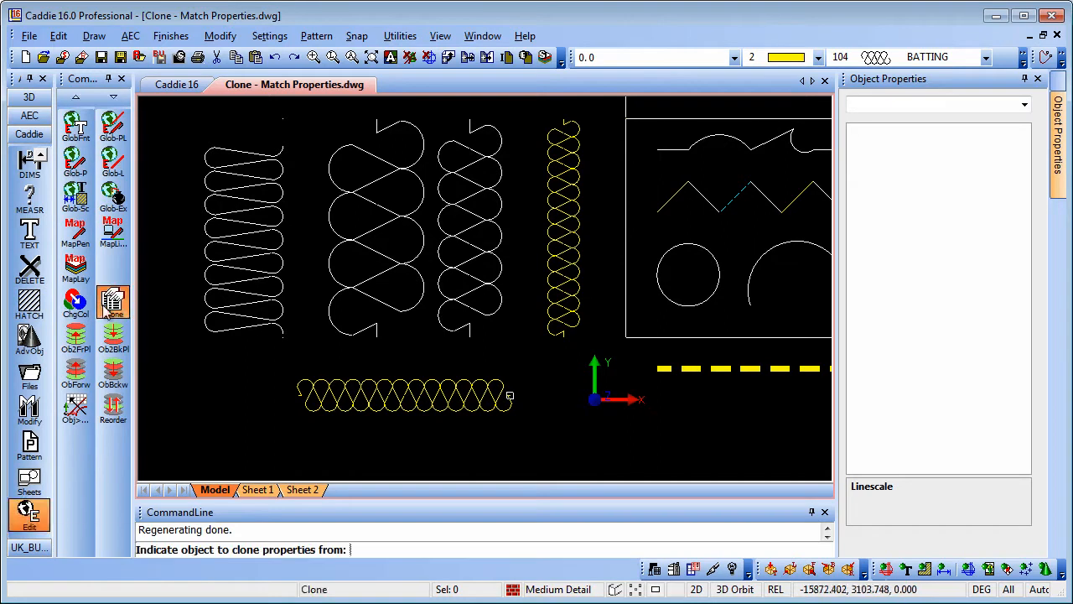
pyautogui.click(569, 288)
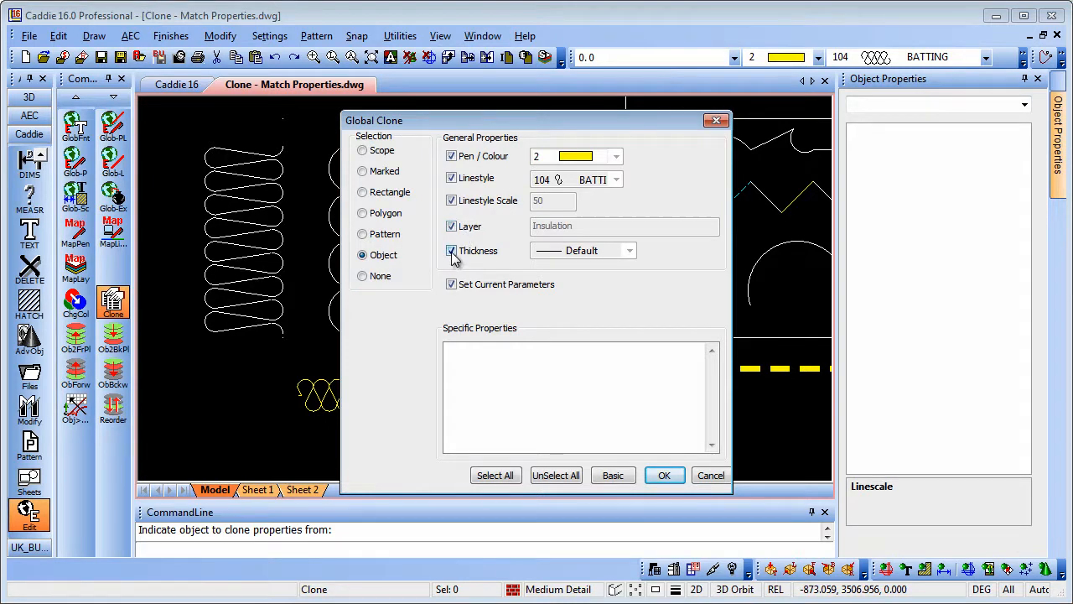
pyautogui.moveTo(635, 126); pyautogui.dragTo(515, 122)
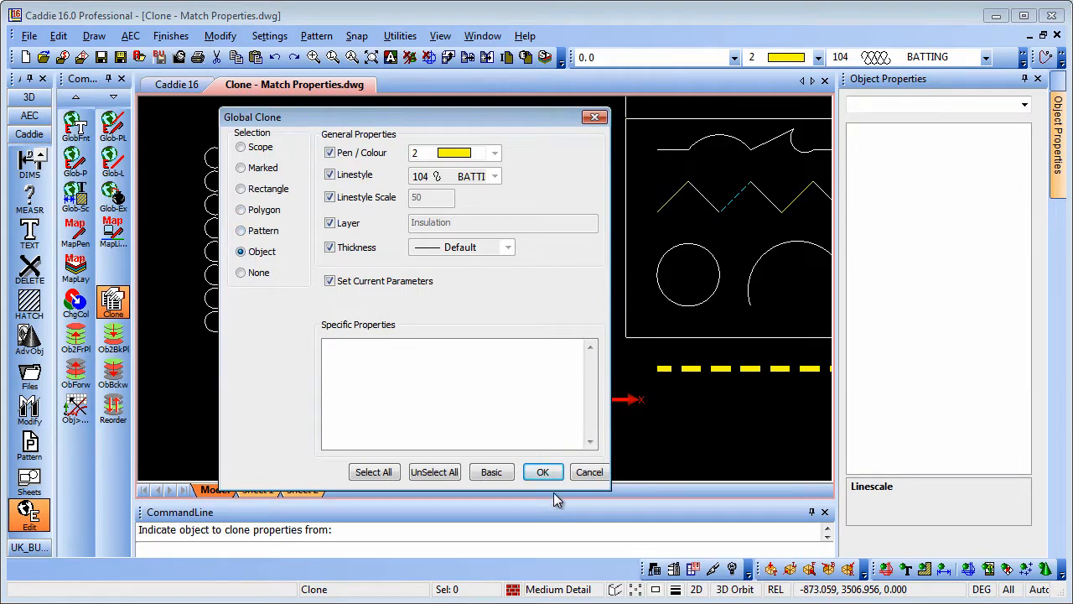
pyautogui.click(545, 472)
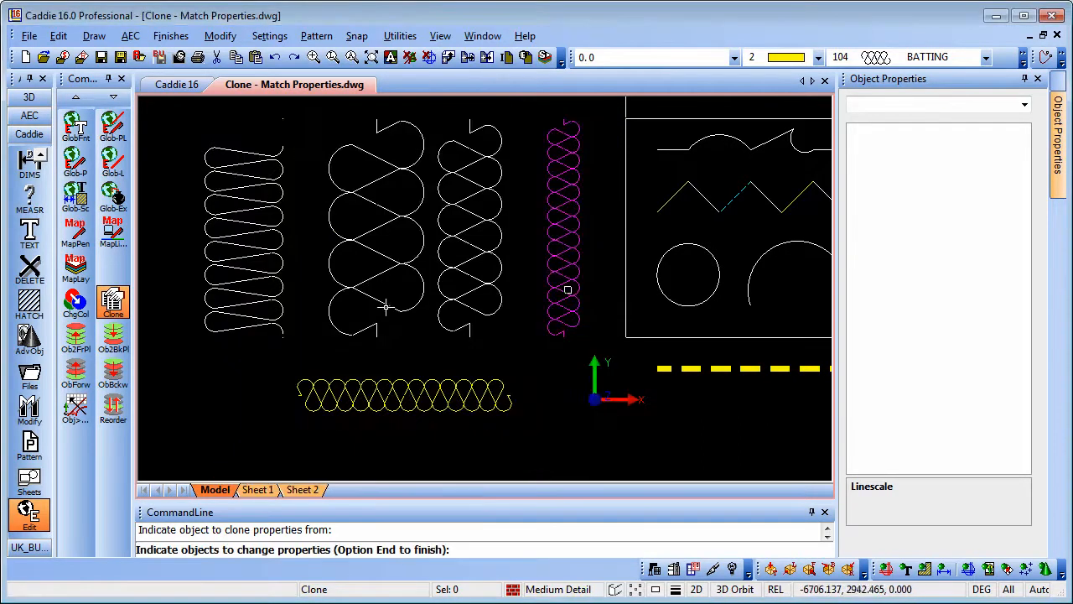
# Step: Apply the batting style to the large white spring, leftmost white spring and white circle
pyautogui.click(370, 268)
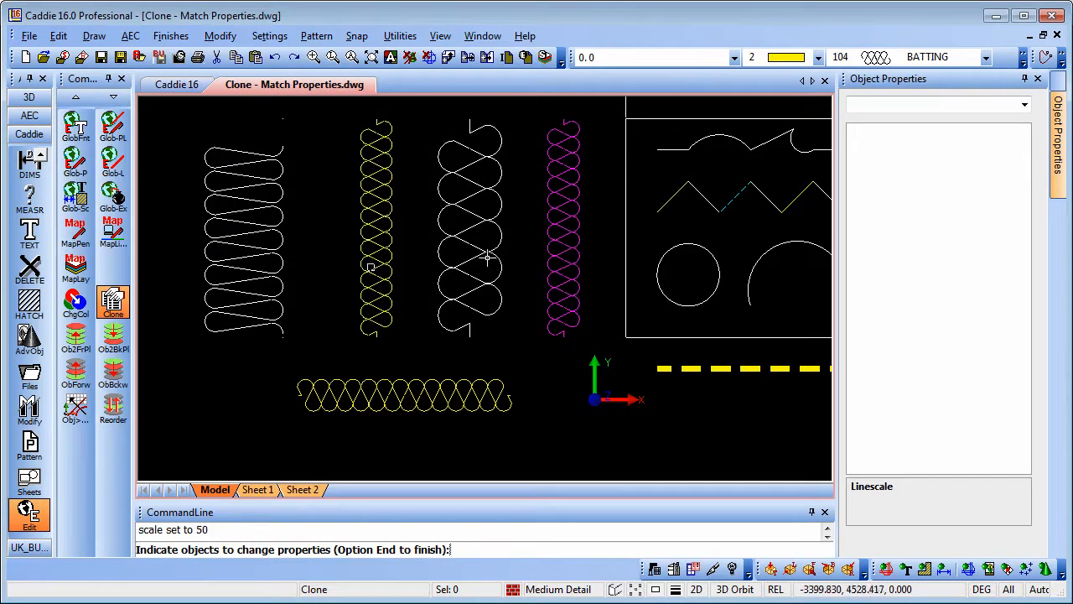
pyautogui.click(240, 233)
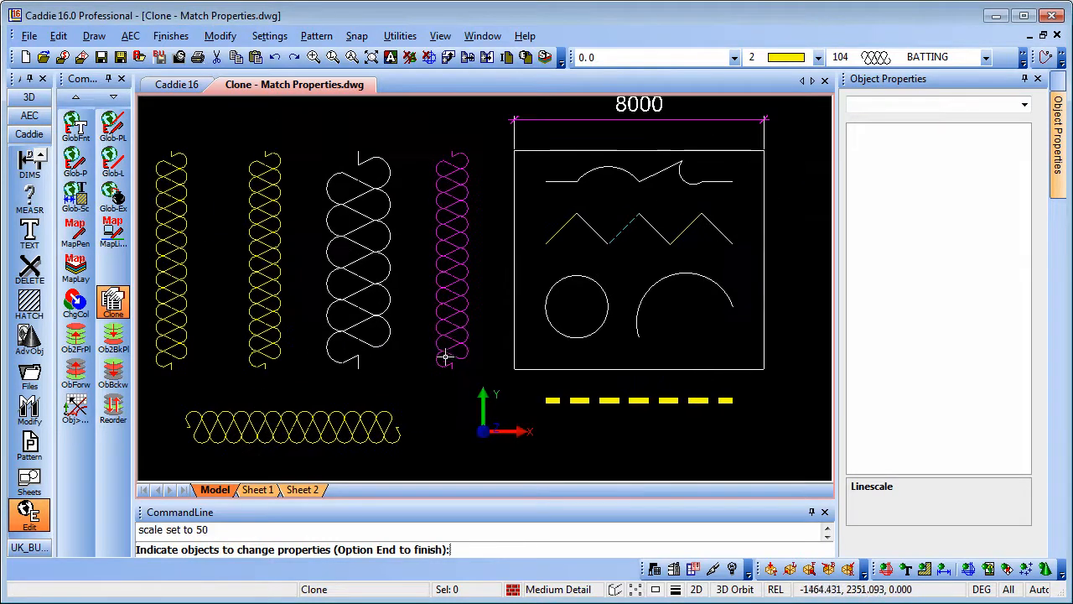
pyautogui.click(559, 285)
pyautogui.moveTo(477, 381); pyautogui.dragTo(415, 312, button='middle')
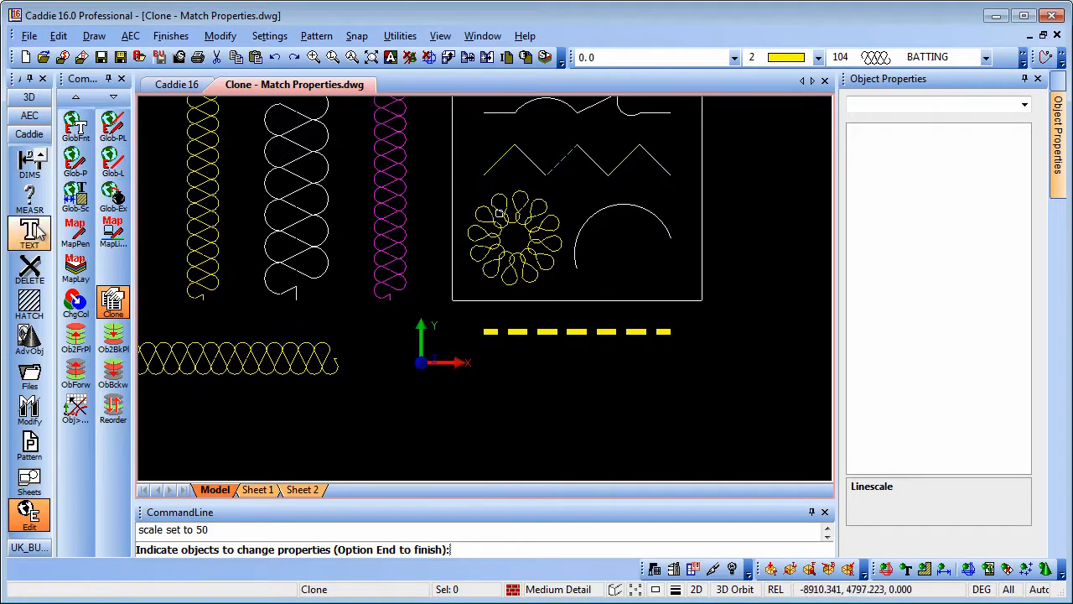
pyautogui.scroll(4, 33, 235)
pyautogui.click(29, 163)
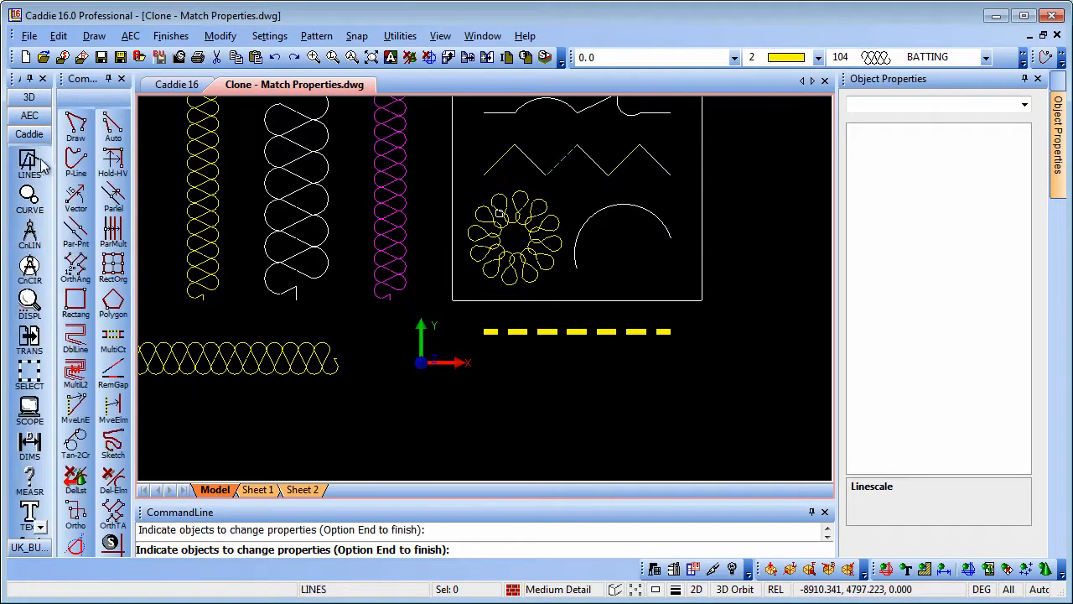
# Step: Draw a horizontal batting line below the origin, then pan to the hatch samples
pyautogui.click(112, 125)
pyautogui.click(437, 408)
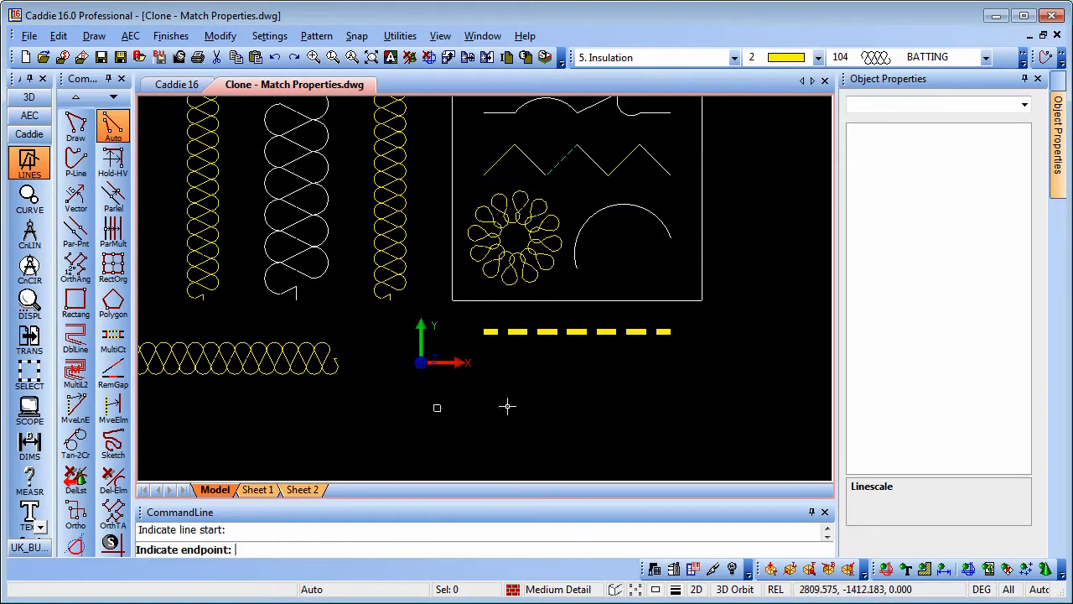
pyautogui.click(683, 408)
pyautogui.press('Escape')
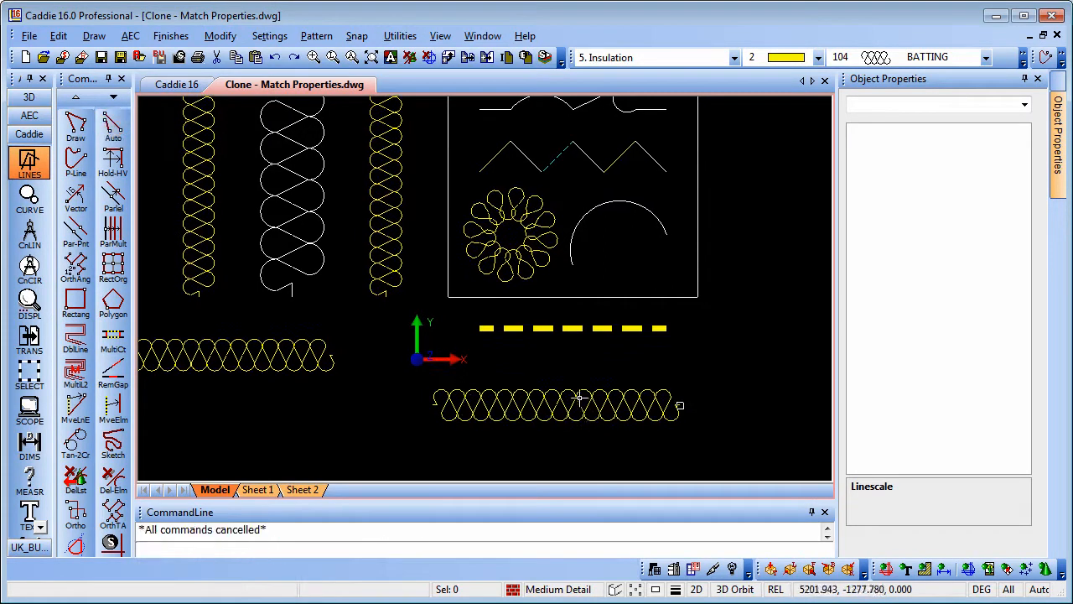
pyautogui.moveTo(475, 298)
pyautogui.mouseDown(button='middle')
pyautogui.moveTo(527, 380)
pyautogui.moveTo(472, 378)
pyautogui.mouseUp(button='middle')
pyautogui.scroll(-2, 496, 298)
pyautogui.moveTo(506, 282); pyautogui.dragTo(381, 445, button='middle')
pyautogui.moveTo(454, 358); pyautogui.dragTo(529, 400, button='middle')
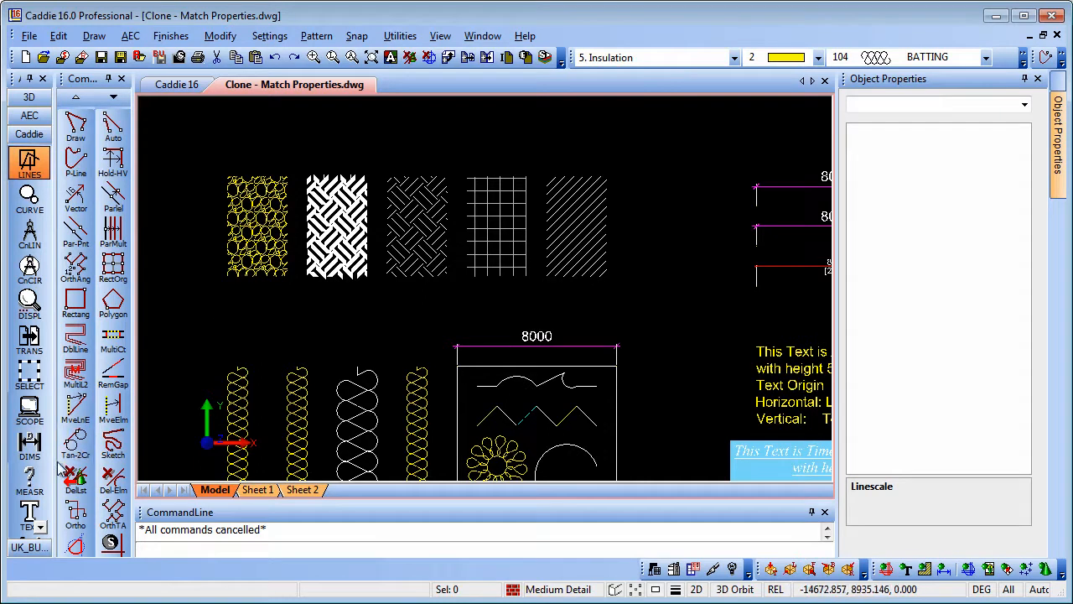
pyautogui.scroll(-3, 29, 469)
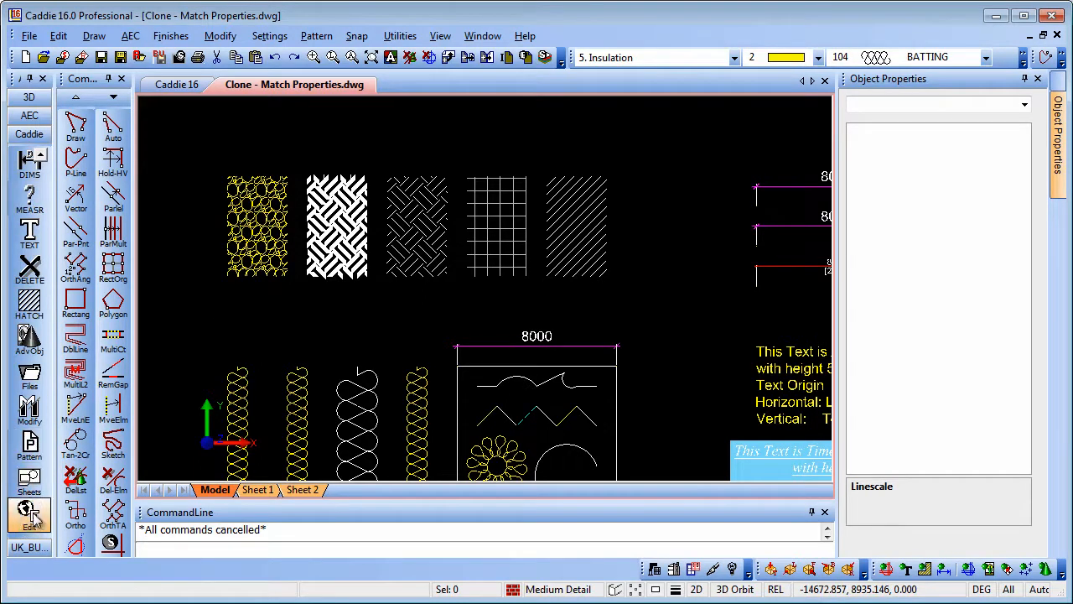
pyautogui.click(29, 511)
pyautogui.click(112, 301)
pyautogui.click(348, 228)
pyautogui.moveTo(539, 123); pyautogui.dragTo(633, 117)
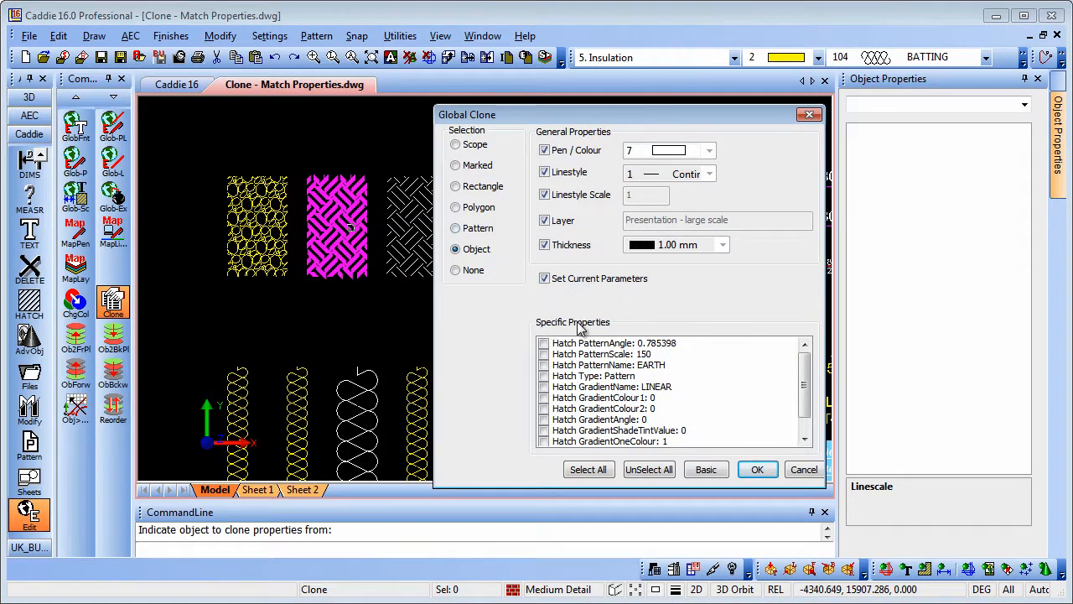
pyautogui.click(544, 386)
pyautogui.click(543, 408)
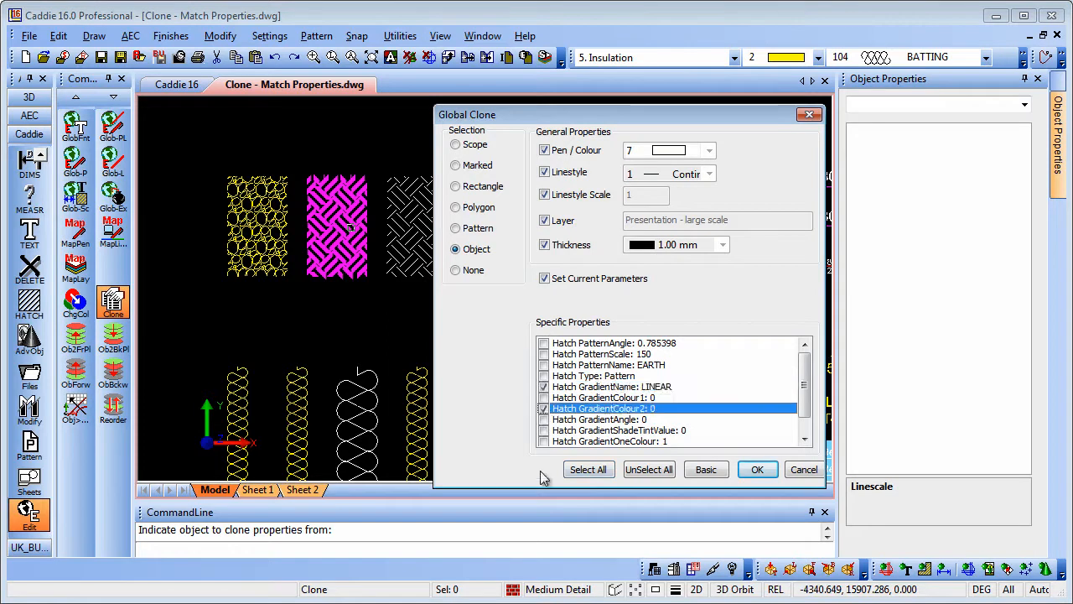
pyautogui.click(600, 471)
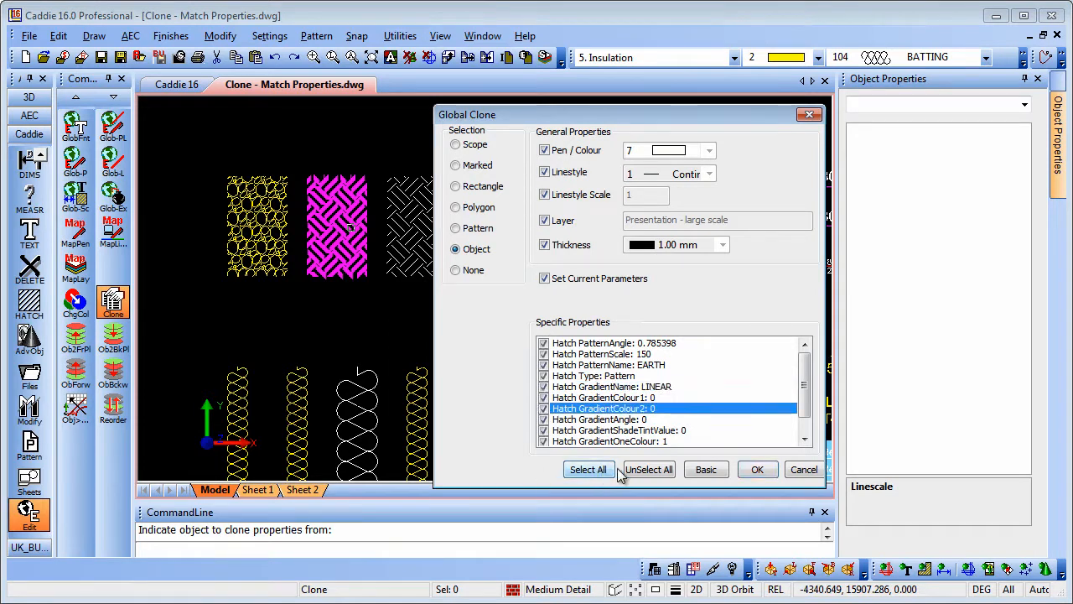
pyautogui.click(758, 472)
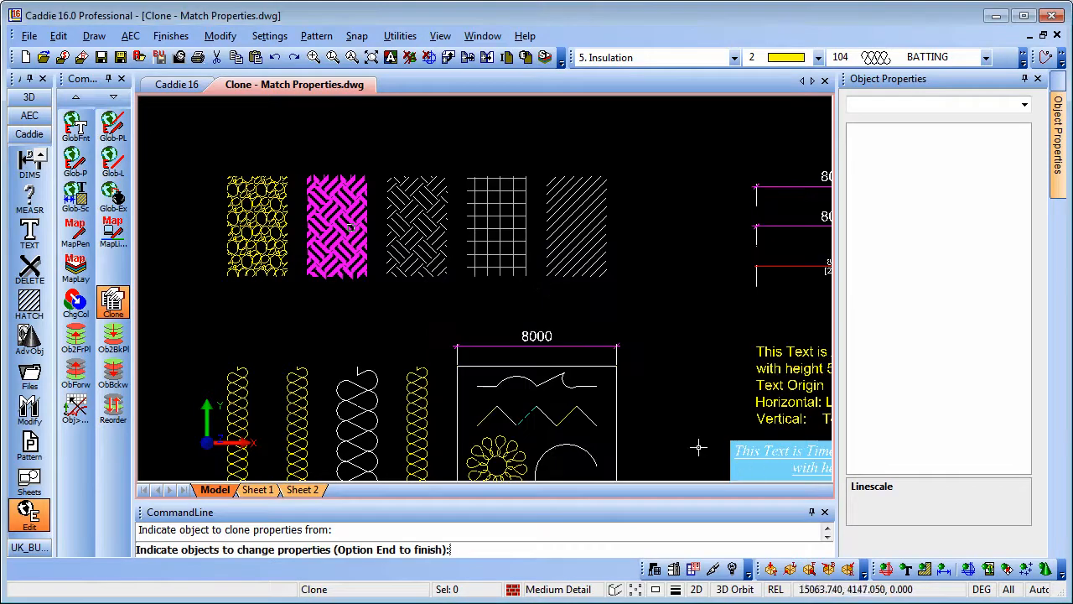
pyautogui.click(500, 229)
pyautogui.click(412, 229)
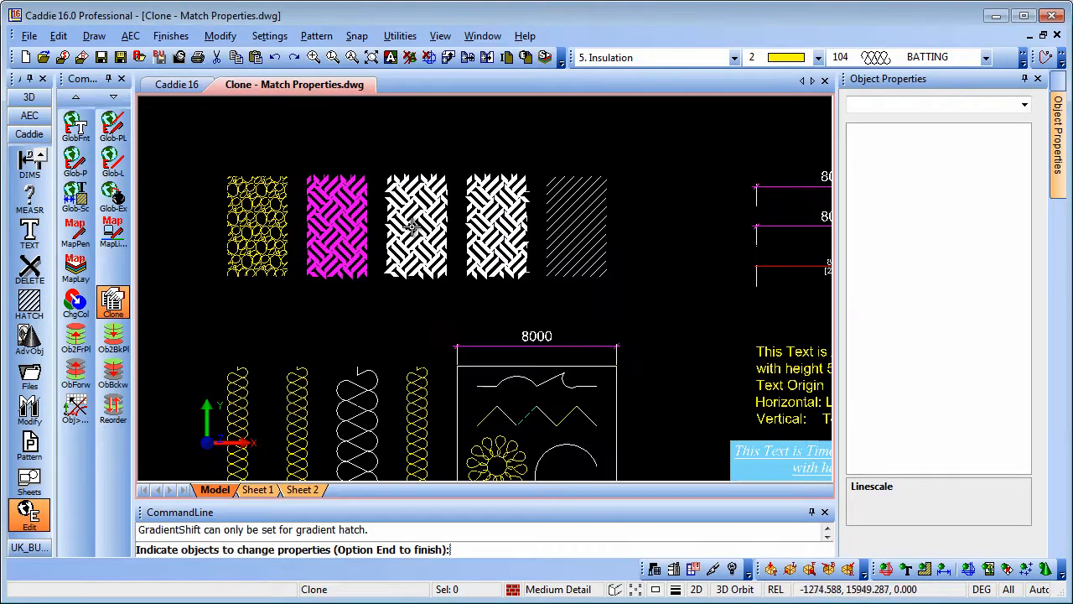
pyautogui.moveTo(538, 332); pyautogui.dragTo(502, 312, button='middle')
pyautogui.click(275, 59)
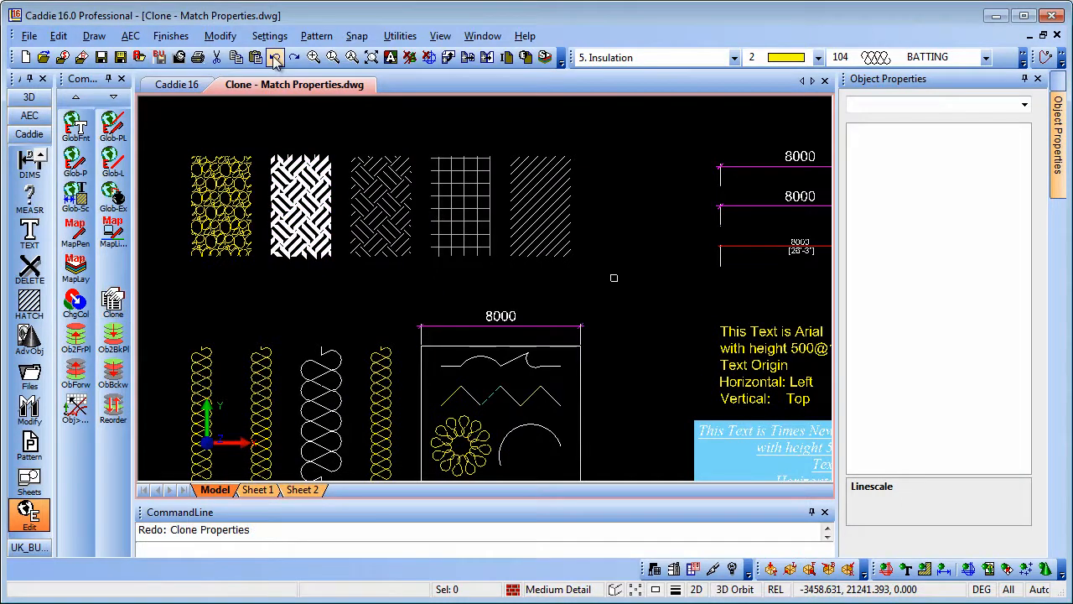
# Step: Clone all hatch properties of the woven second hatch onto the five top-row hatches
pyautogui.click(113, 302)
pyautogui.click(305, 220)
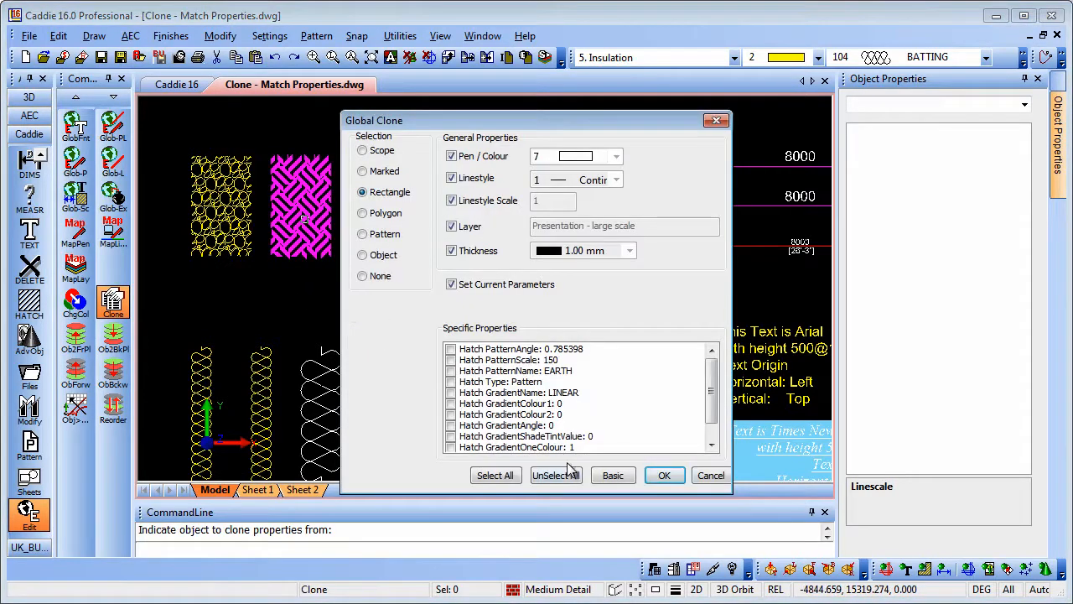
pyautogui.click(496, 475)
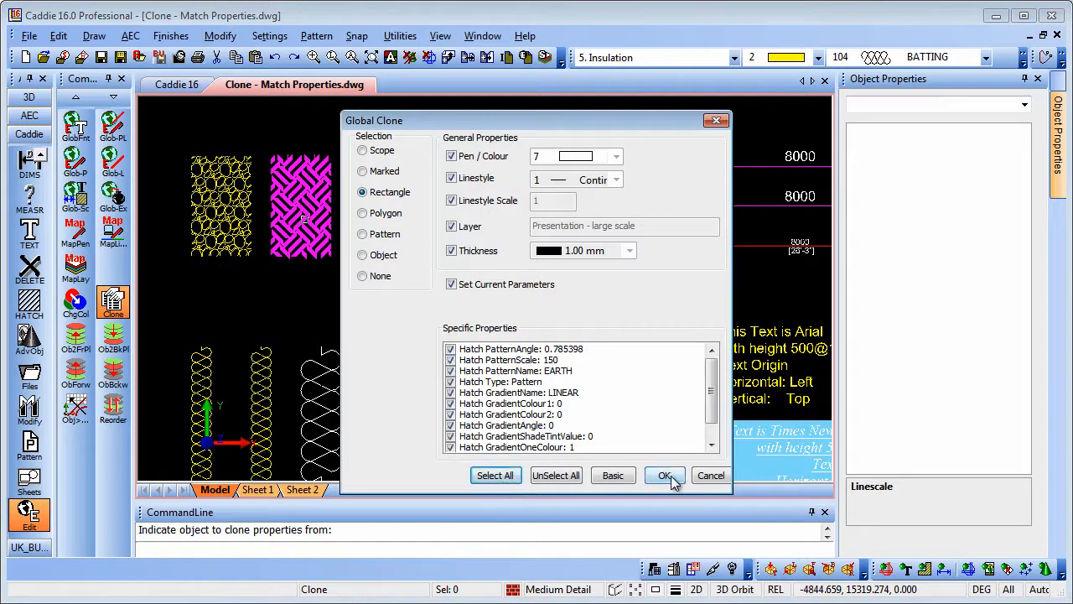
pyautogui.click(664, 475)
pyautogui.click(164, 136)
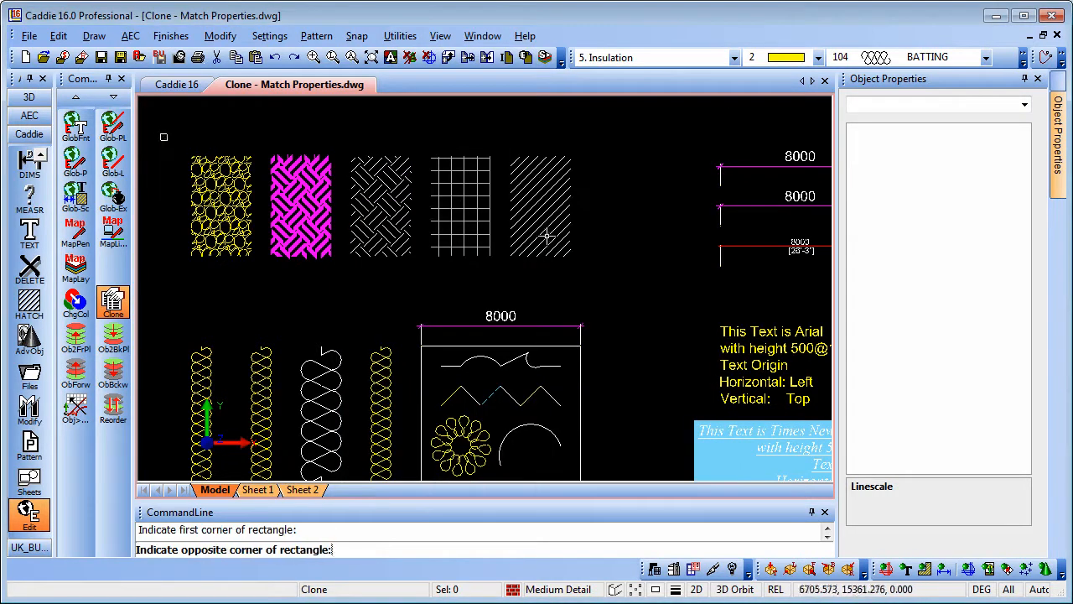
pyautogui.click(613, 281)
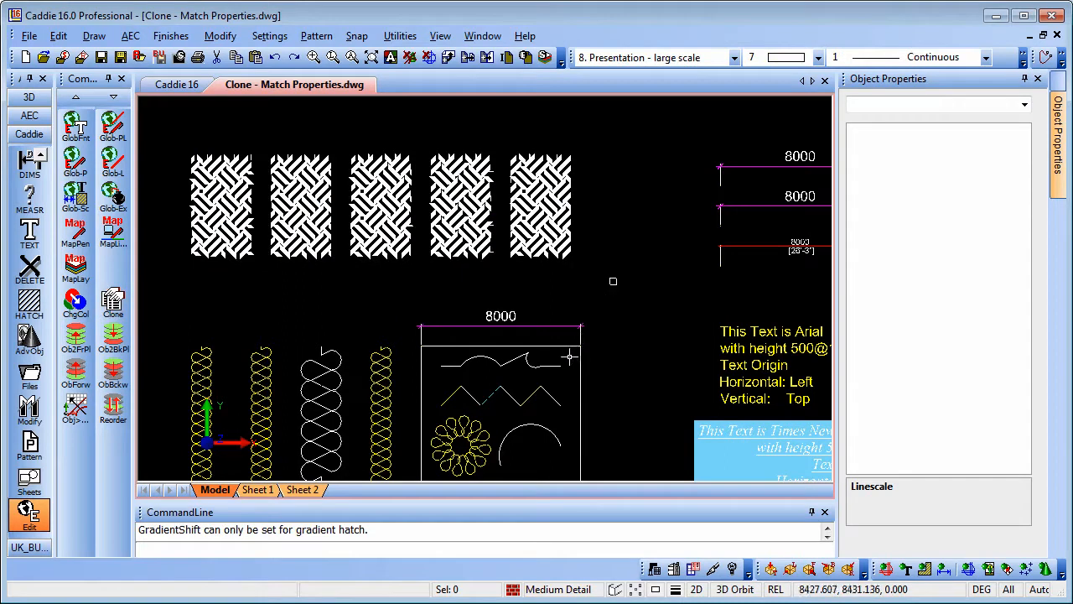
pyautogui.moveTo(611, 299); pyautogui.dragTo(476, 249, button='middle')
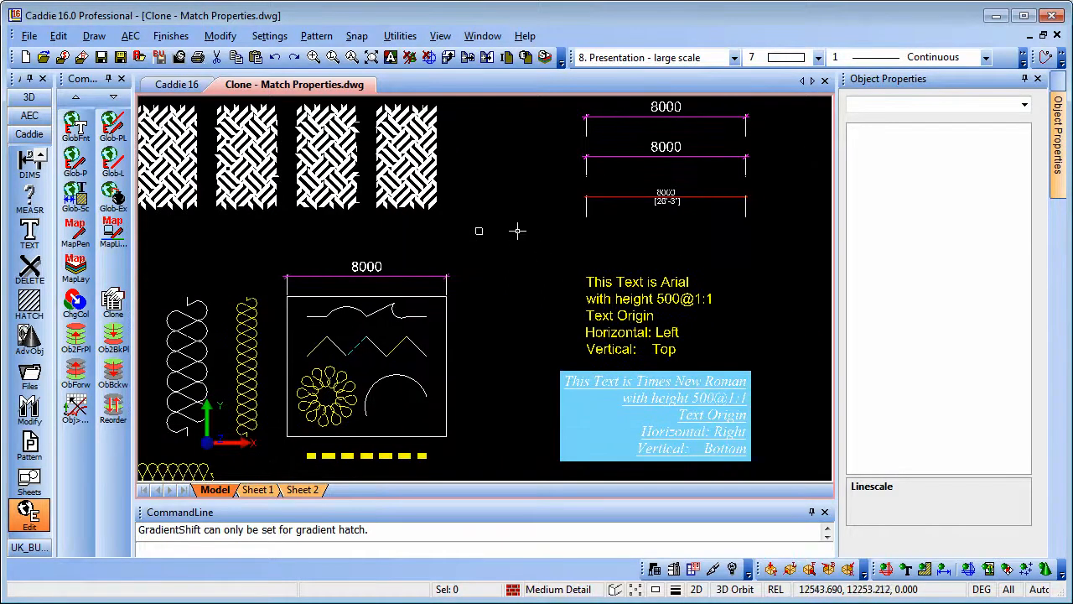
# Step: Pick the red dimension as clone source with all properties, applied per object
pyautogui.moveTo(522, 217); pyautogui.dragTo(497, 234, button='middle')
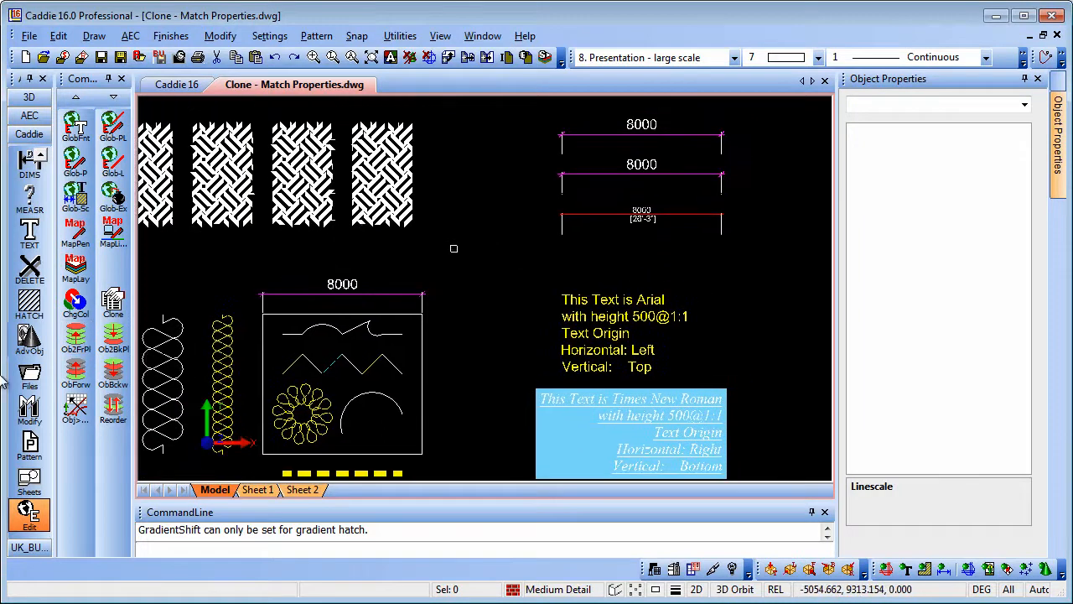
pyautogui.click(113, 302)
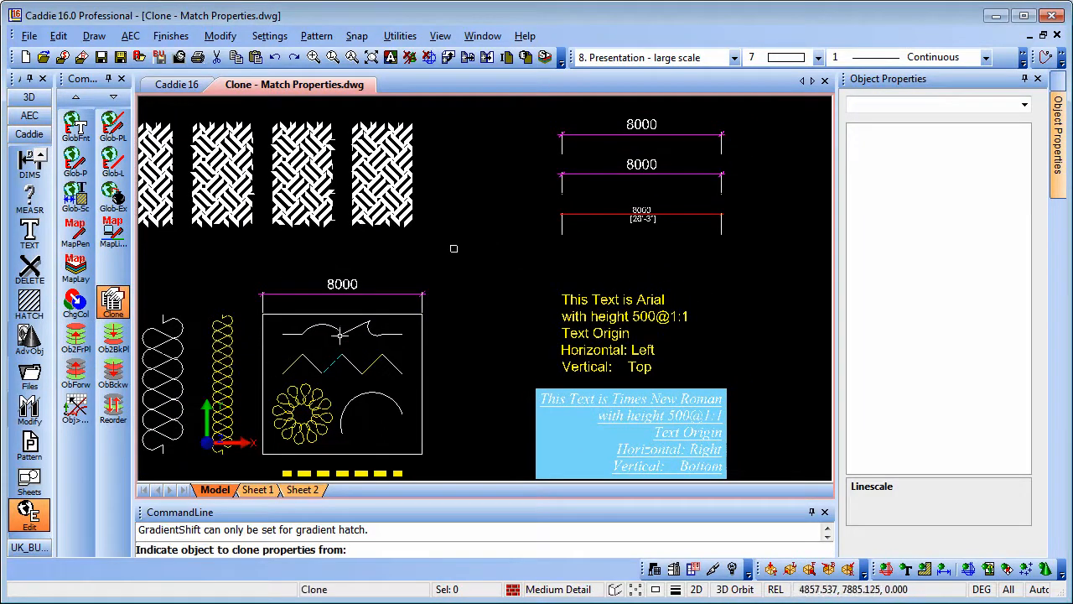
pyautogui.click(602, 213)
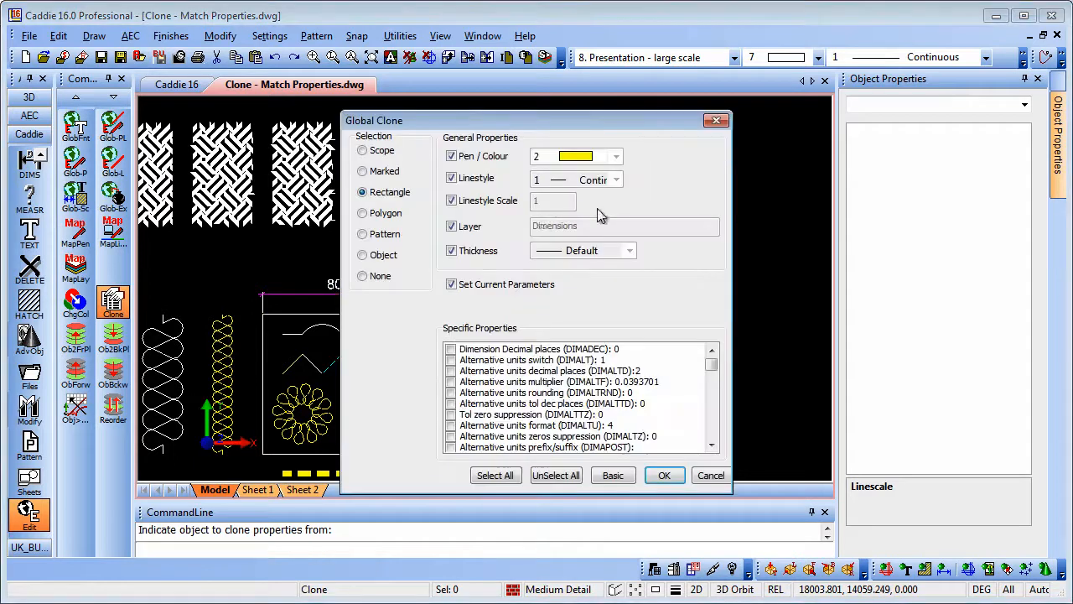
pyautogui.click(490, 475)
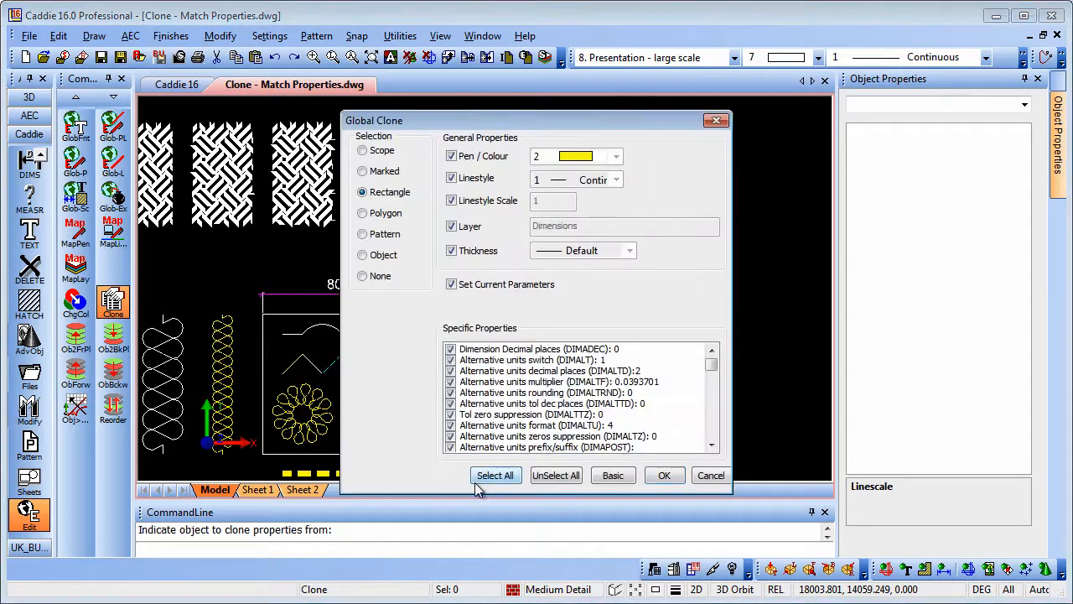
pyautogui.click(362, 255)
pyautogui.click(664, 475)
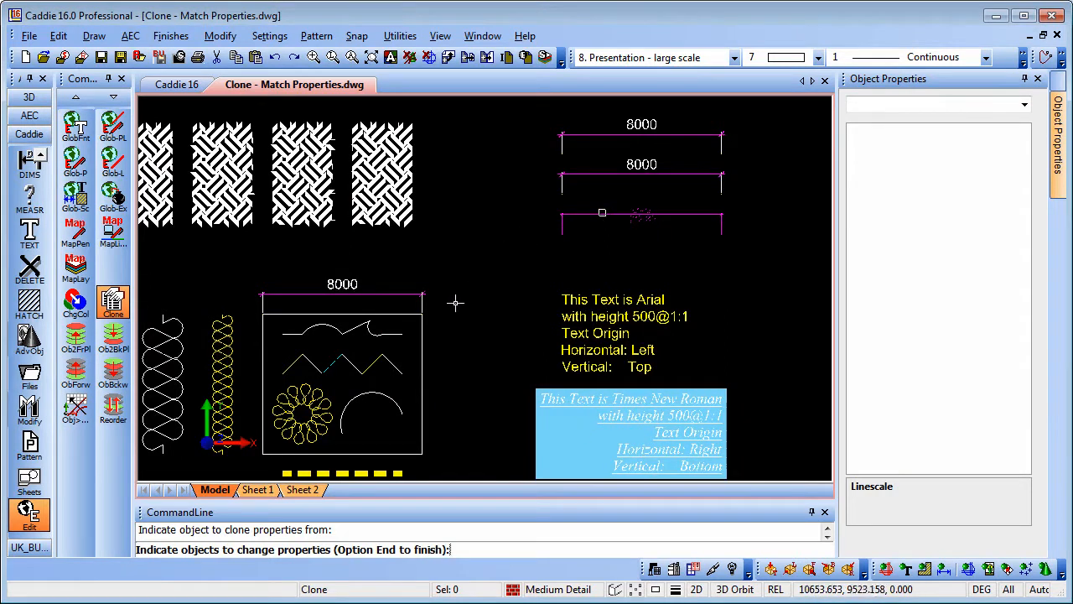
# Step: Restyle the middle and top 8000 dimensions, then bring the text blocks into view
pyautogui.click(626, 174)
pyautogui.click(641, 124)
pyautogui.moveTo(656, 275)
pyautogui.mouseDown(button='middle')
pyautogui.moveTo(584, 308)
pyautogui.moveTo(533, 208)
pyautogui.mouseUp(button='middle')
pyautogui.scroll(3, 600, 214)
pyautogui.scroll(-2, 597, 210)
pyautogui.moveTo(539, 345); pyautogui.dragTo(562, 259, button='middle')
# Step: Clone all text properties from the Arial text onto the Times New Roman text block
pyautogui.click(113, 301)
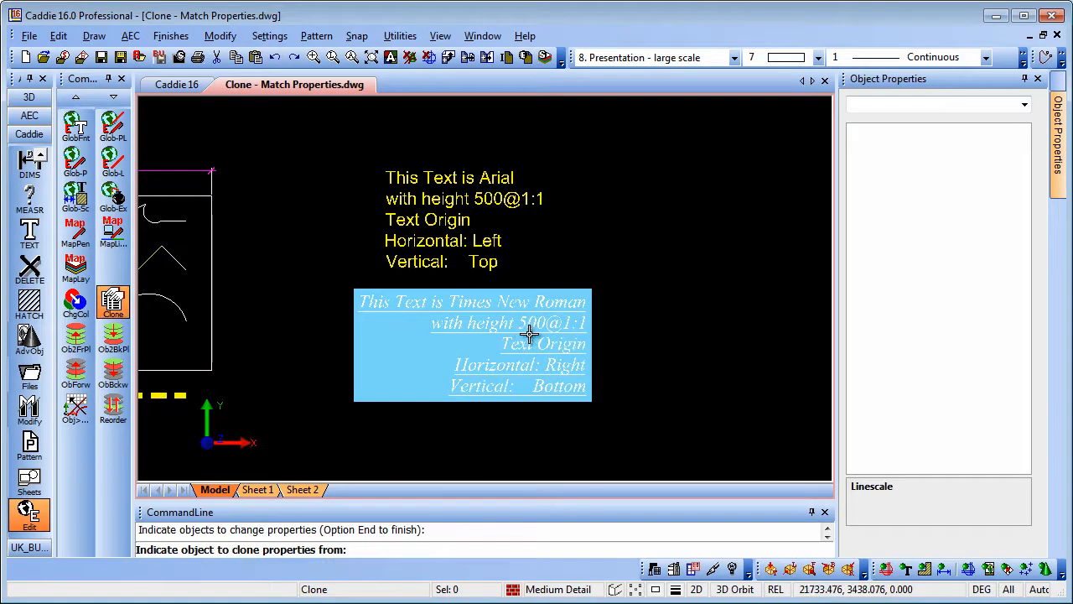
pyautogui.click(431, 214)
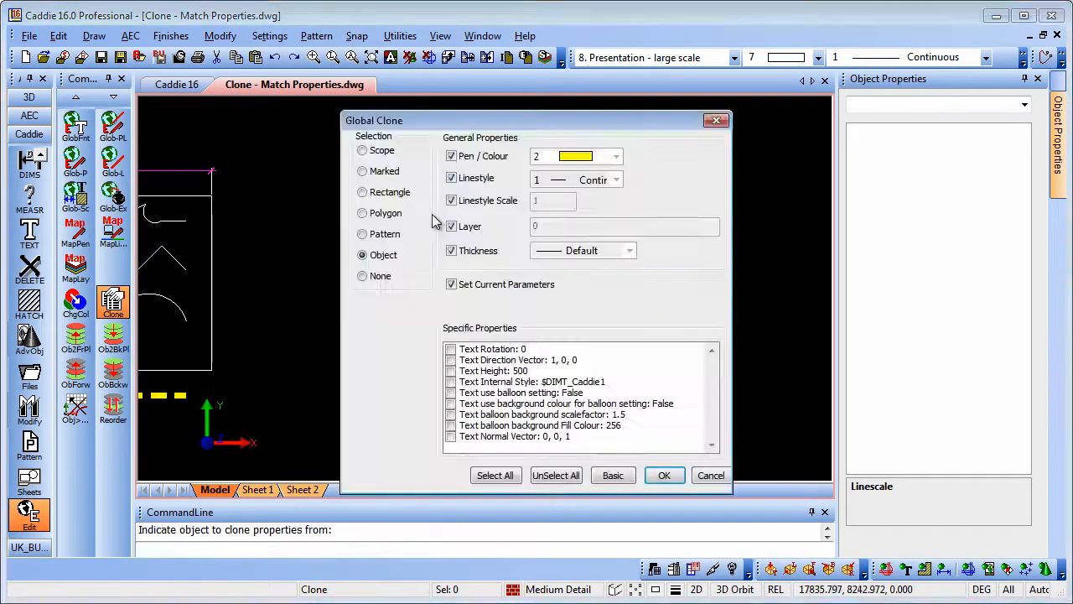
pyautogui.click(496, 475)
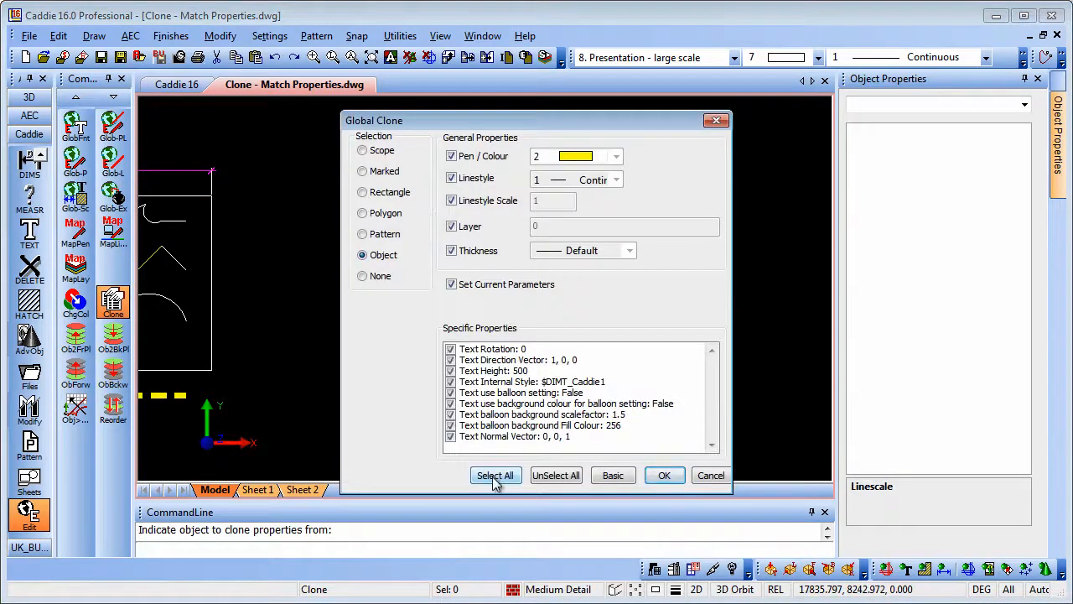
pyautogui.click(663, 476)
pyautogui.click(498, 333)
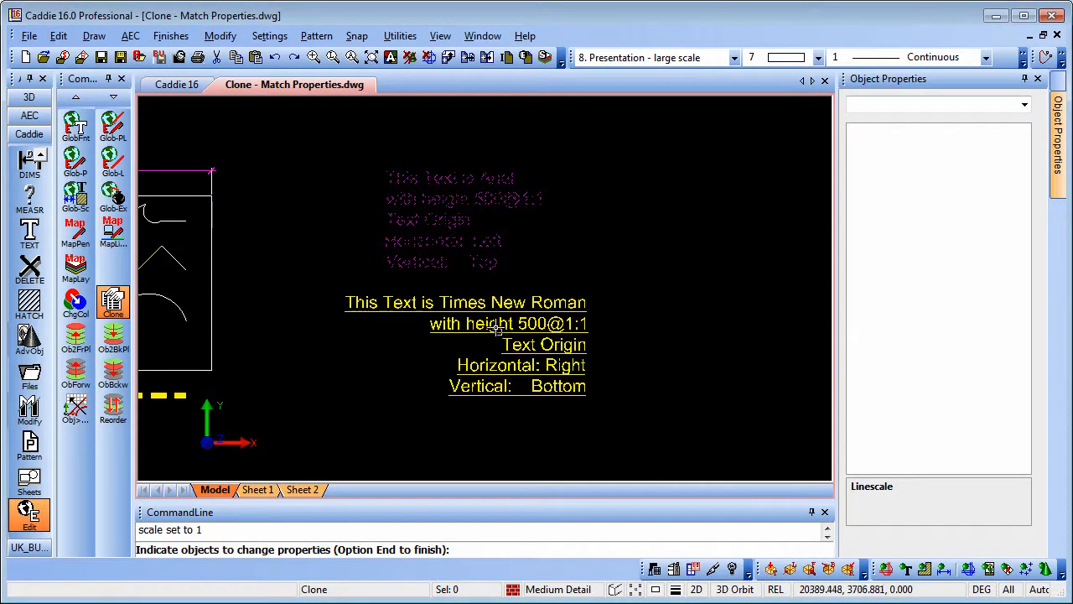
pyautogui.moveTo(498, 330); pyautogui.dragTo(476, 313, button='middle')
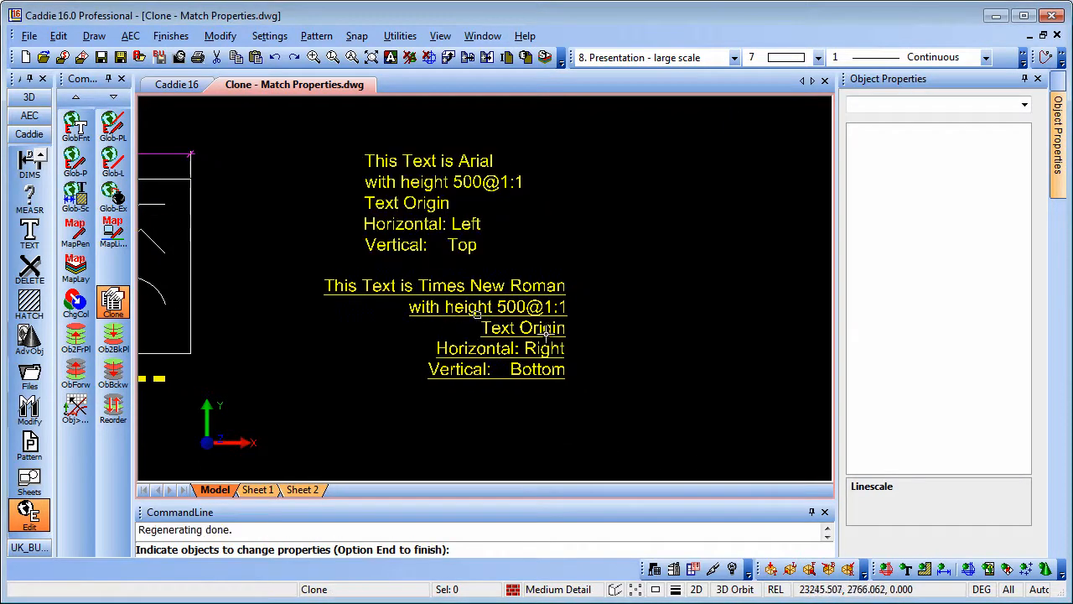
pyautogui.scroll(4, 477, 313)
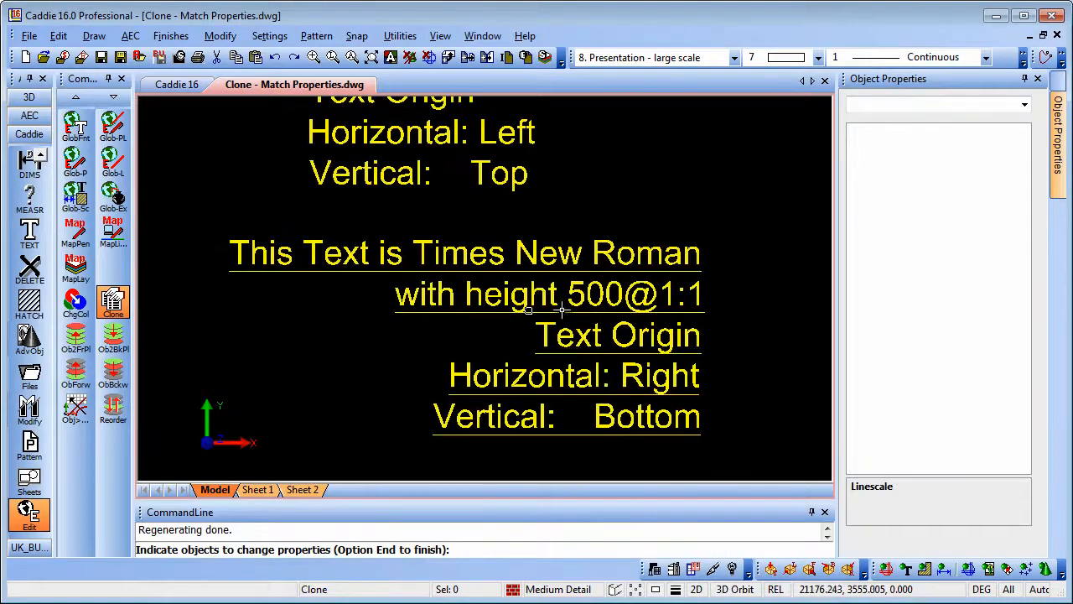
pyautogui.moveTo(613, 300); pyautogui.dragTo(587, 316, button='middle')
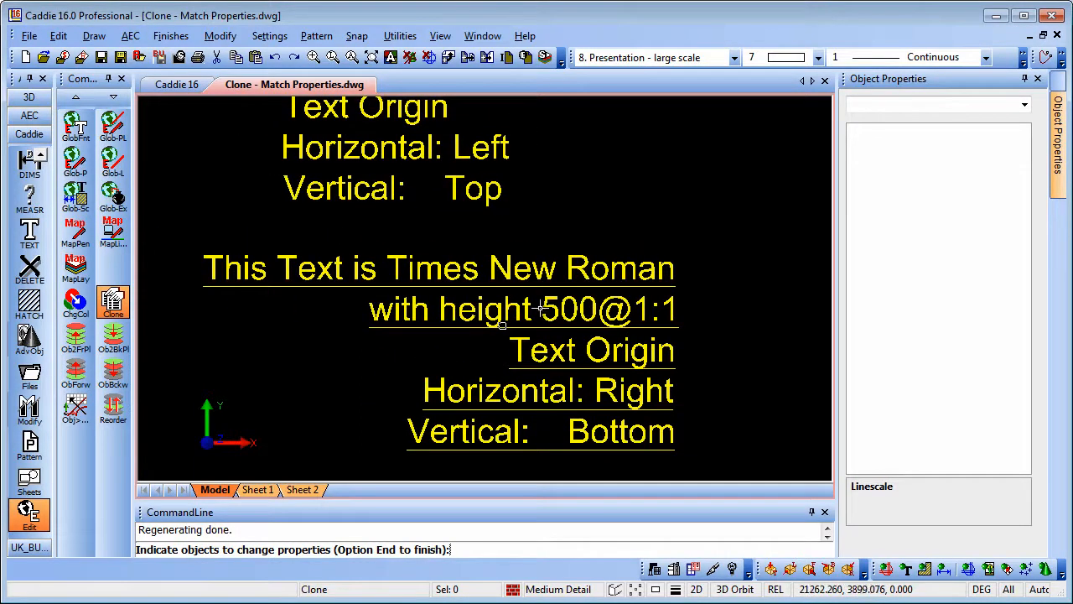
pyautogui.press('Escape')
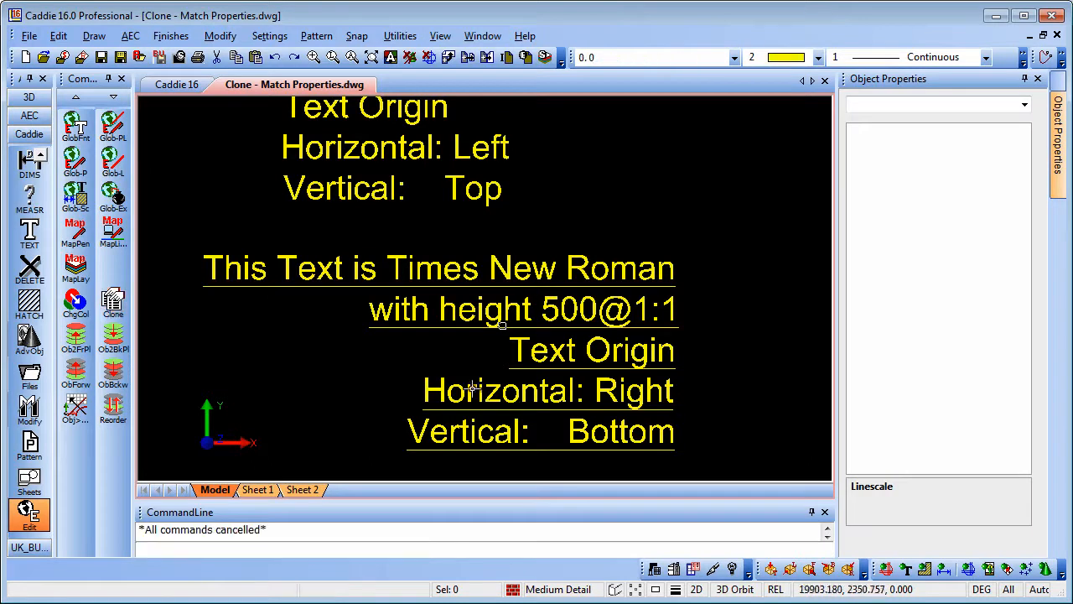
# Step: Set Underlined to No for the lower Times New Roman text block in Object Properties
pyautogui.click(529, 269)
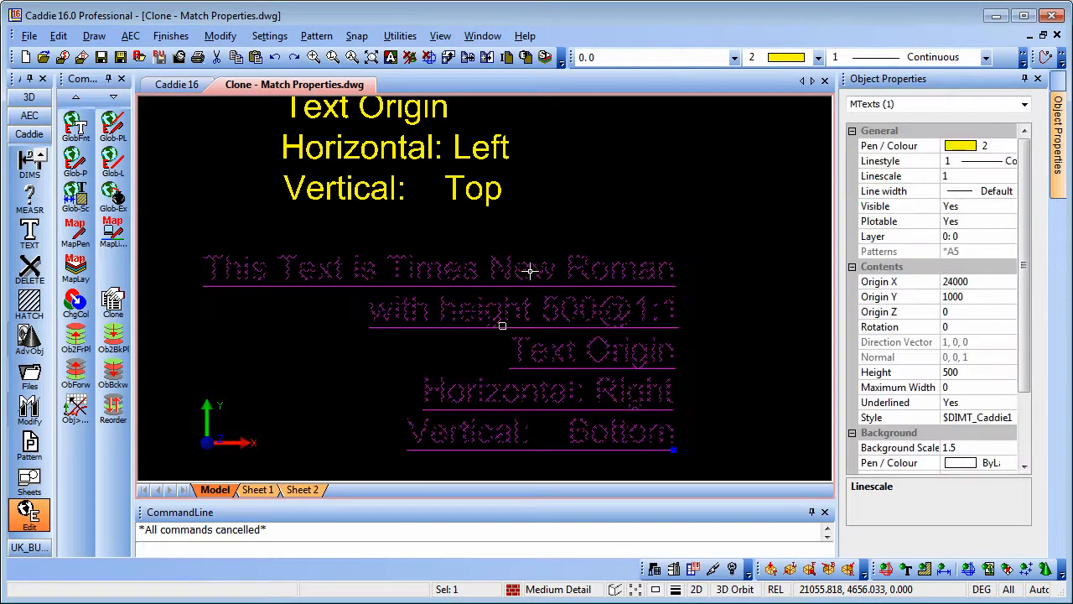
pyautogui.click(977, 403)
pyautogui.click(1011, 405)
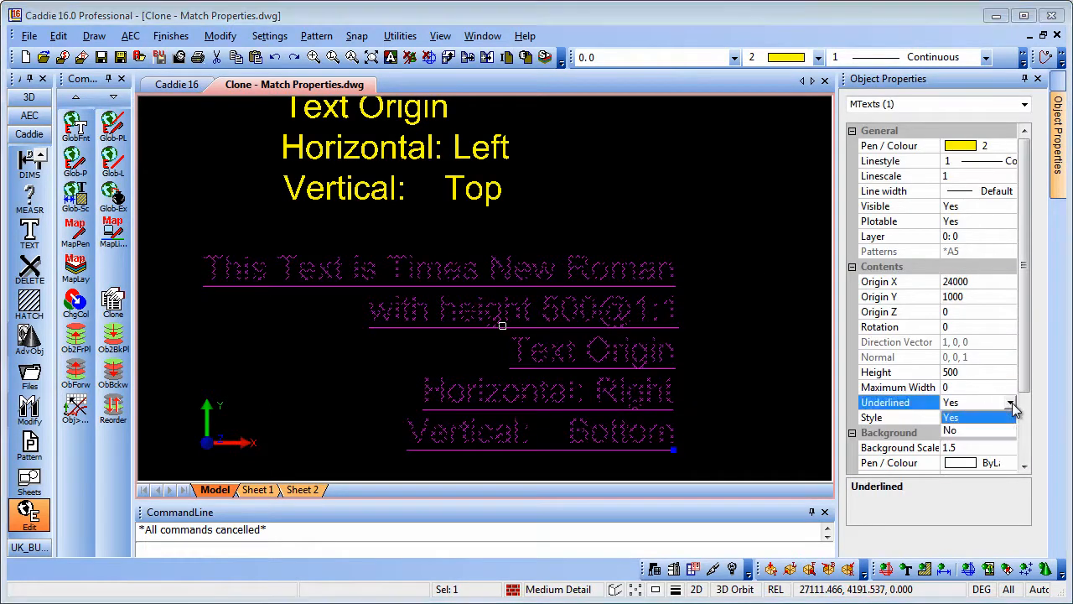
pyautogui.click(962, 437)
pyautogui.press('Escape')
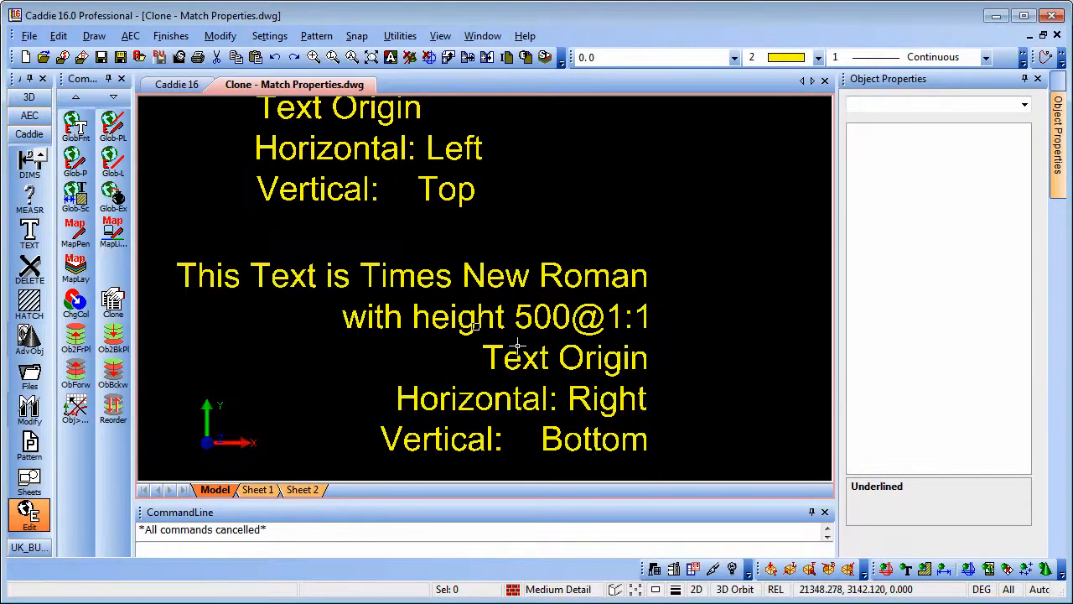
# Step: Zoom and pan so the whole drawing is back in view
pyautogui.scroll(-5, 654, 321)
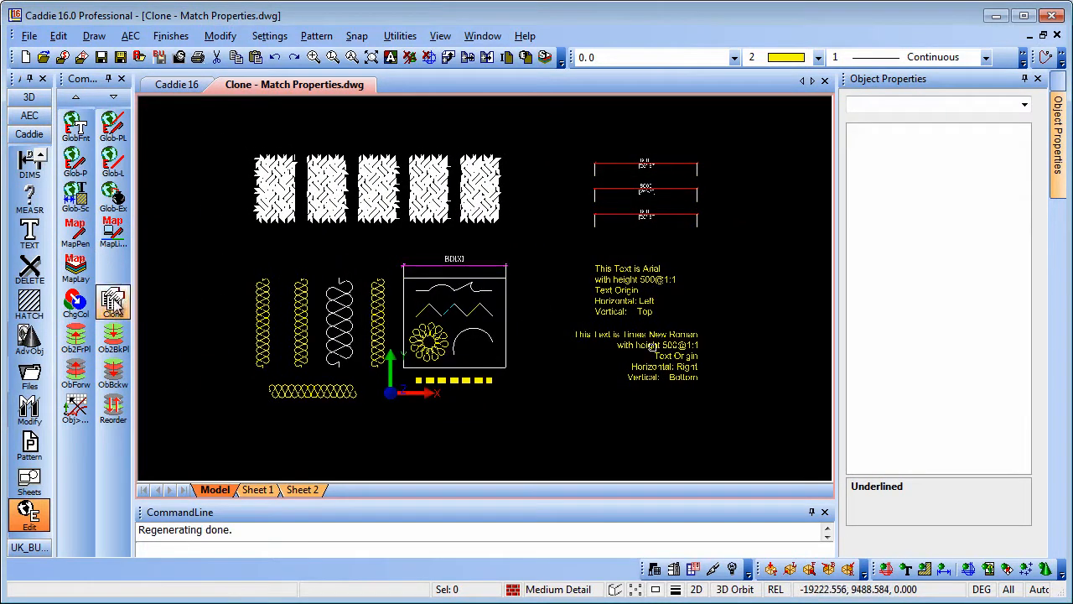
pyautogui.moveTo(302, 315); pyautogui.dragTo(289, 327, button='middle')
pyautogui.scroll(1, 286, 323)
pyautogui.scroll(1, 311, 320)
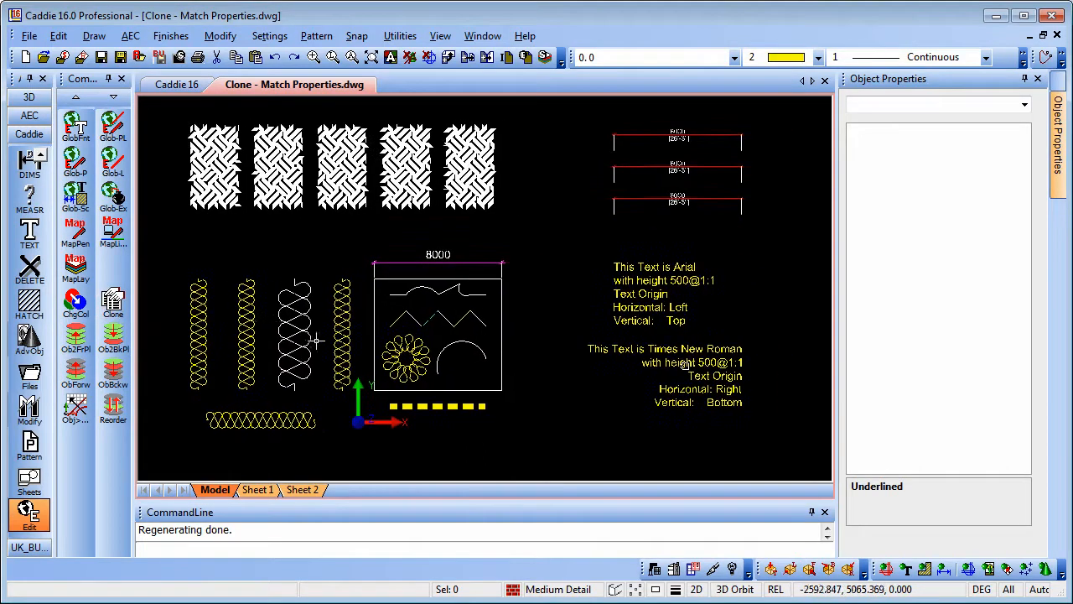